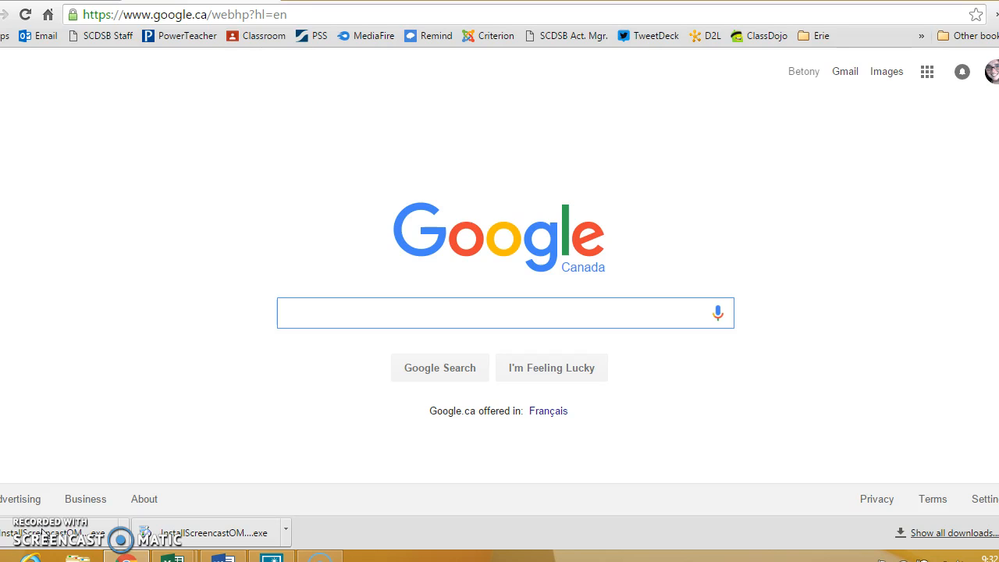
Step: Search Google for "millinery courses toronto"
type("milli")
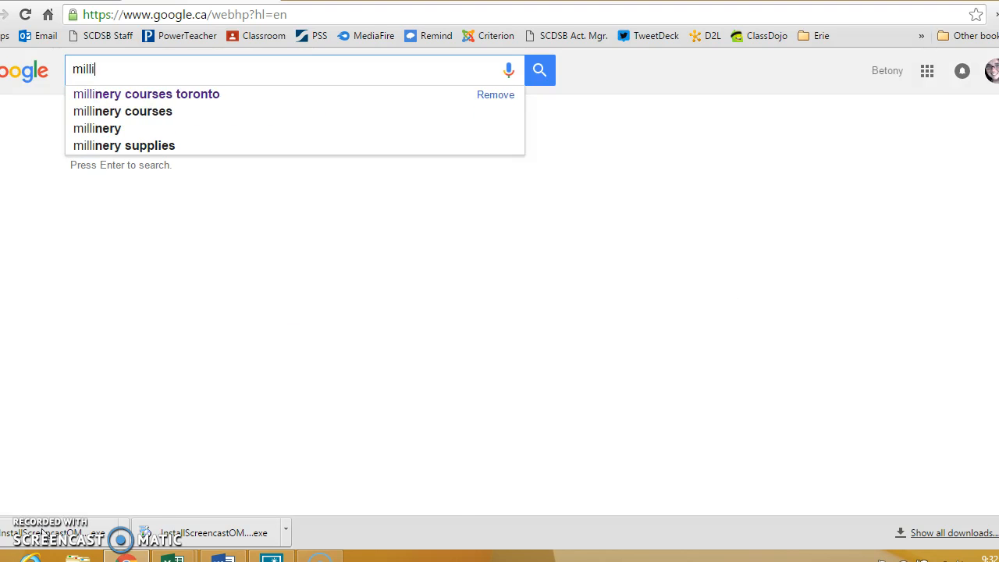
type("nery cour")
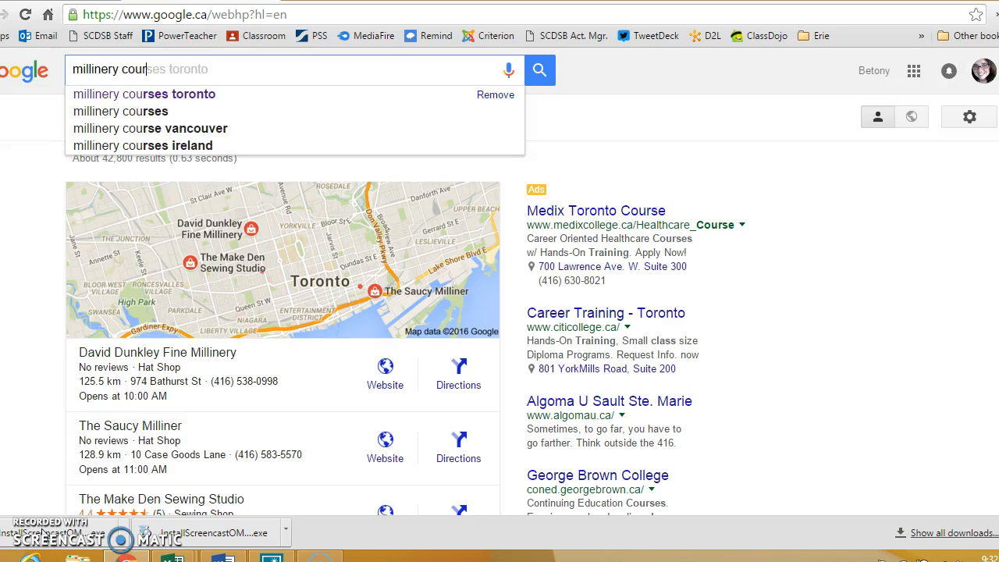
type("ses toronto")
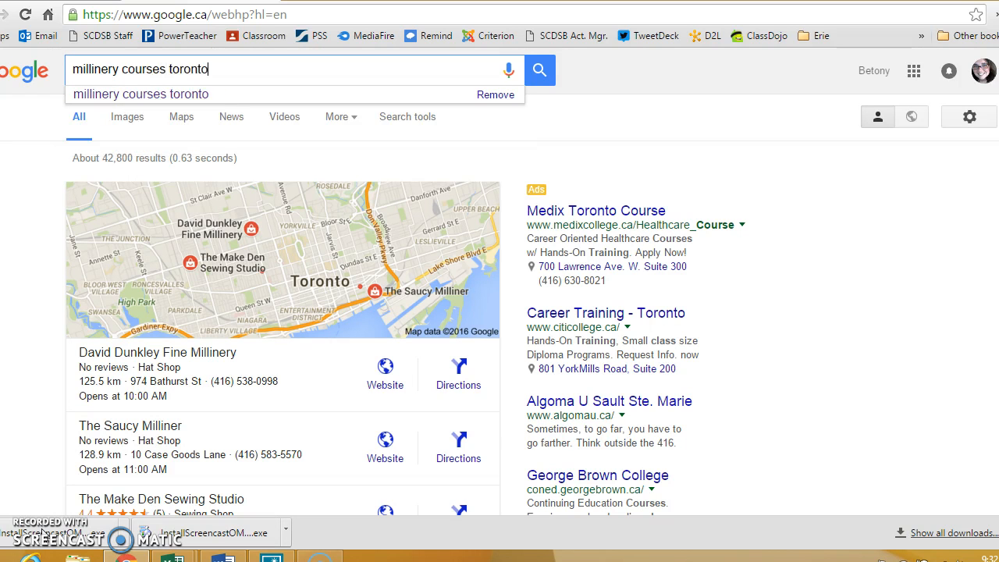
key("Return")
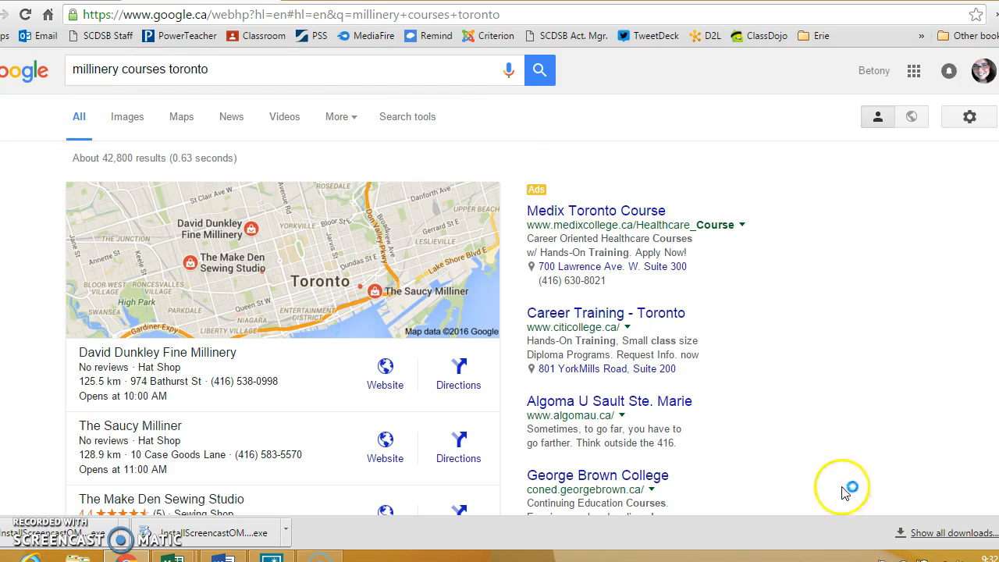
Step: Open the David Dunkley Fine Millinery classroom page from the search results
scroll(996, 186, "down", 5)
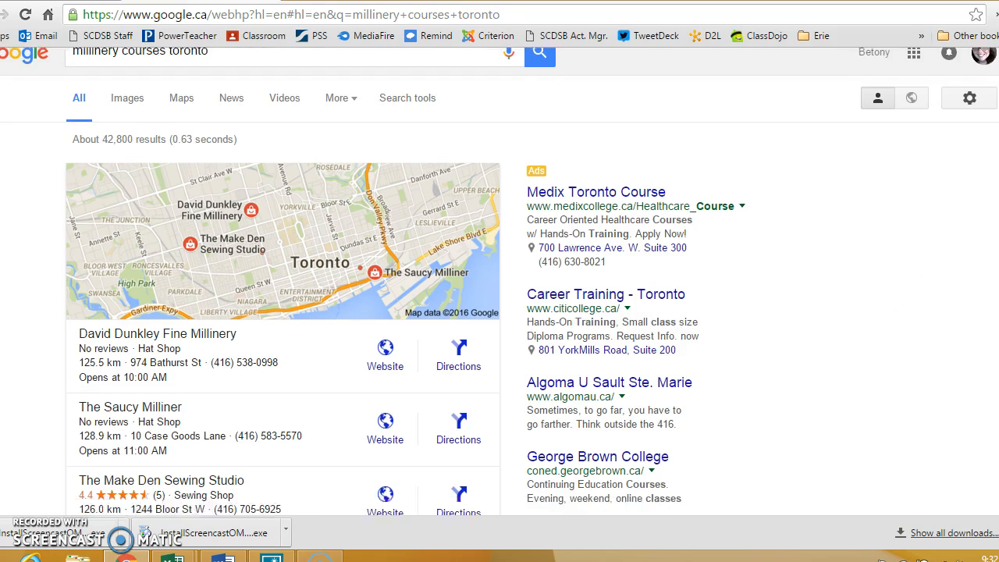
scroll(407, 280, "up", 1)
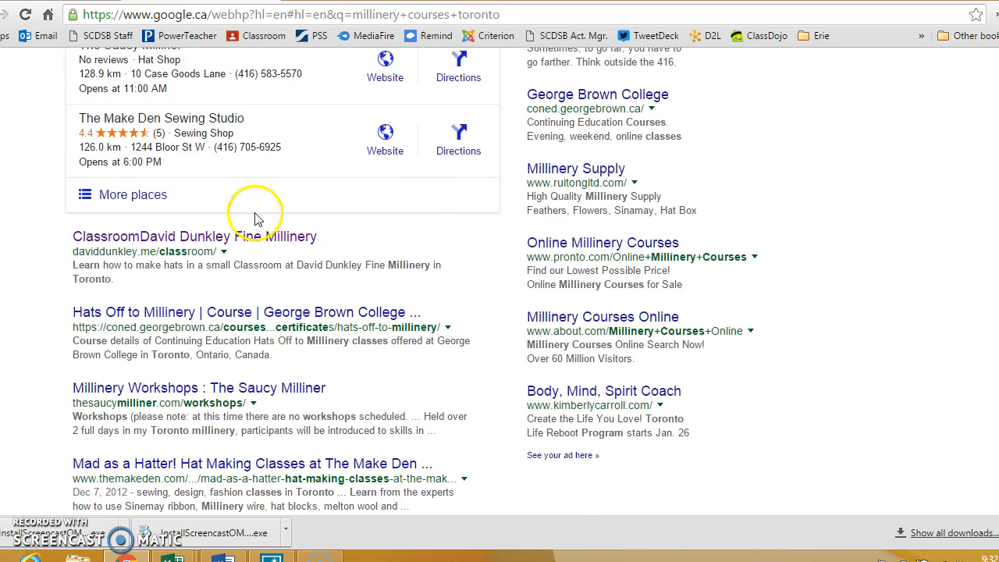
left_click(190, 238)
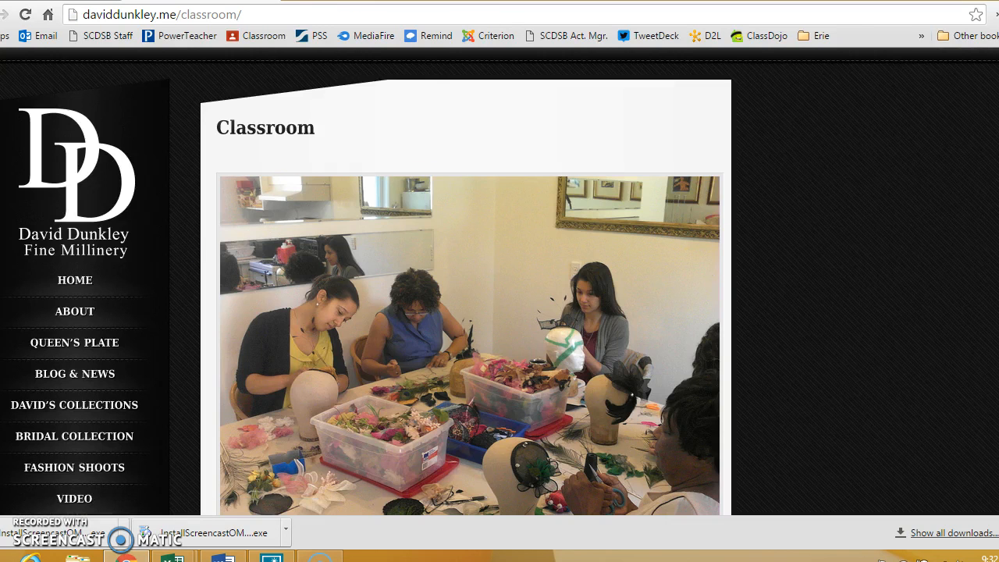
Step: Examine the classroom page for the hat-making workshop's cost, dates, materials and refund terms
scroll(469, 281, "down", 7)
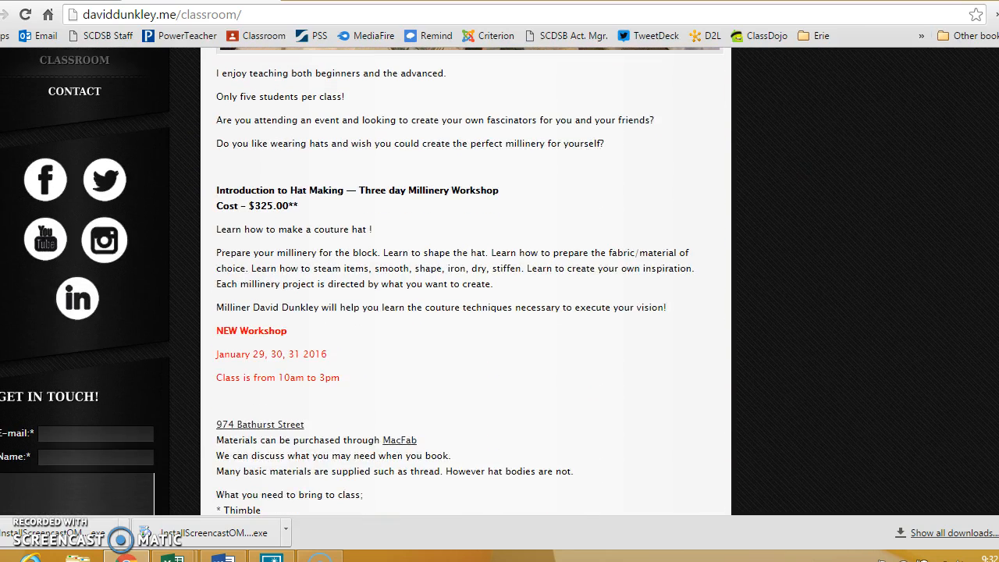
scroll(468, 281, "down", 1)
scroll(469, 281, "up", 2)
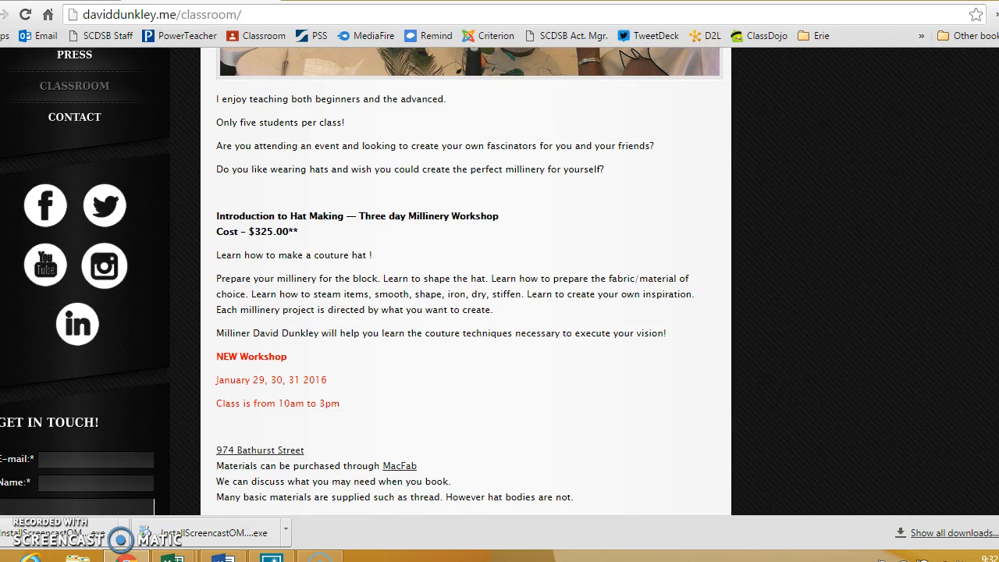
scroll(466, 281, "down", 12)
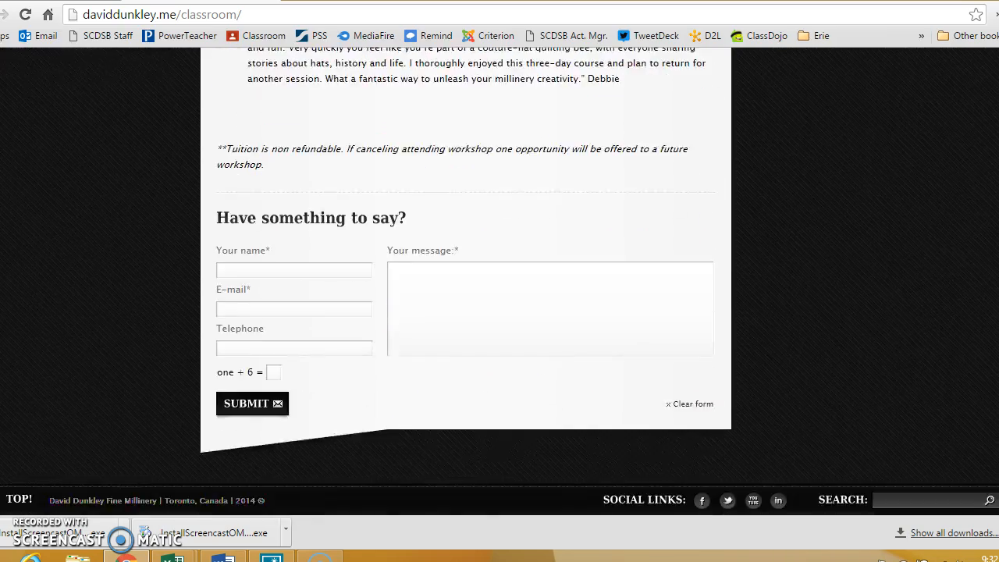
scroll(466, 281, "up", 12)
scroll(466, 281, "up", 1)
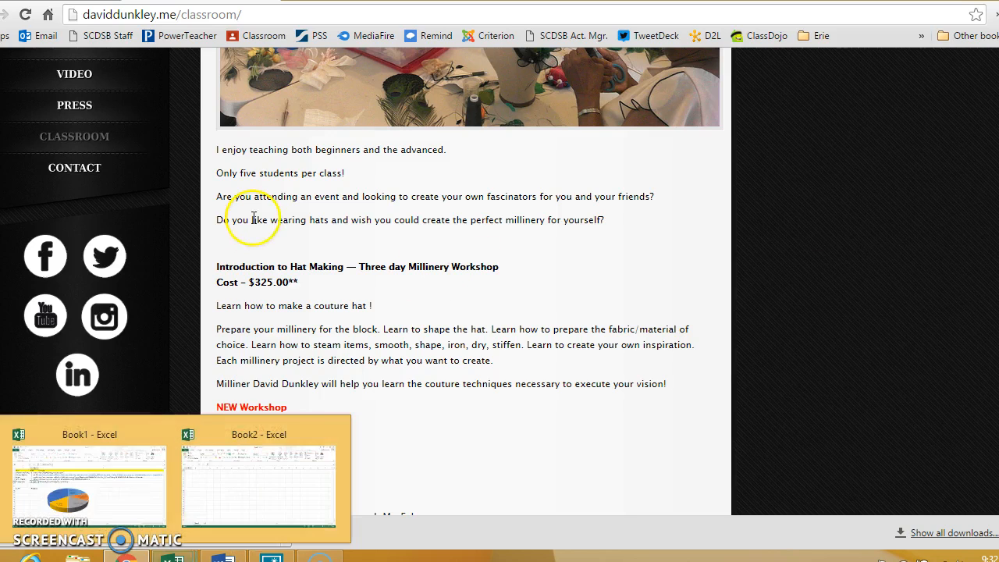
Step: Copy the classroom page's web address and switch to the blank Excel workbook Book2
left_click(268, 13)
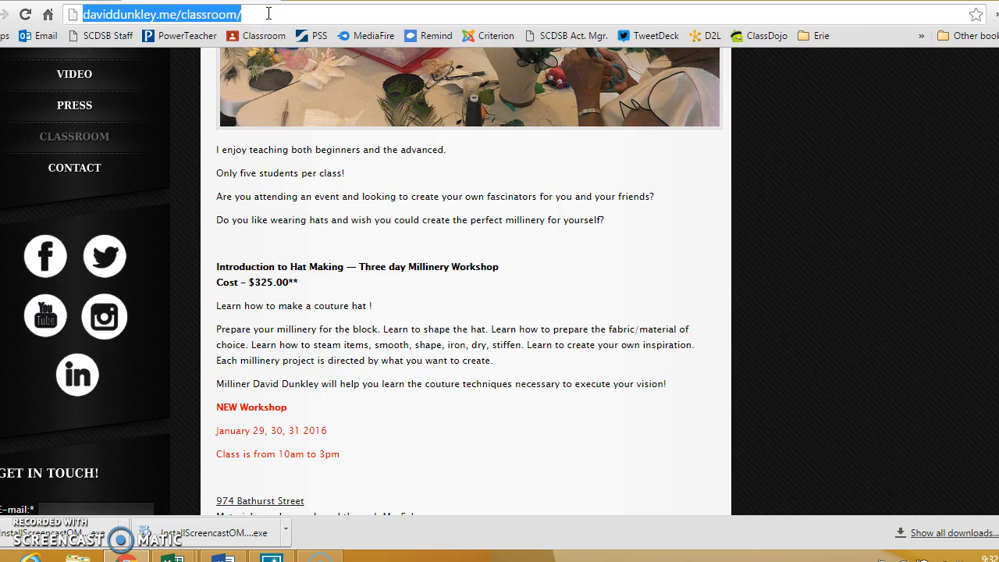
left_click(173, 555)
left_click(231, 531)
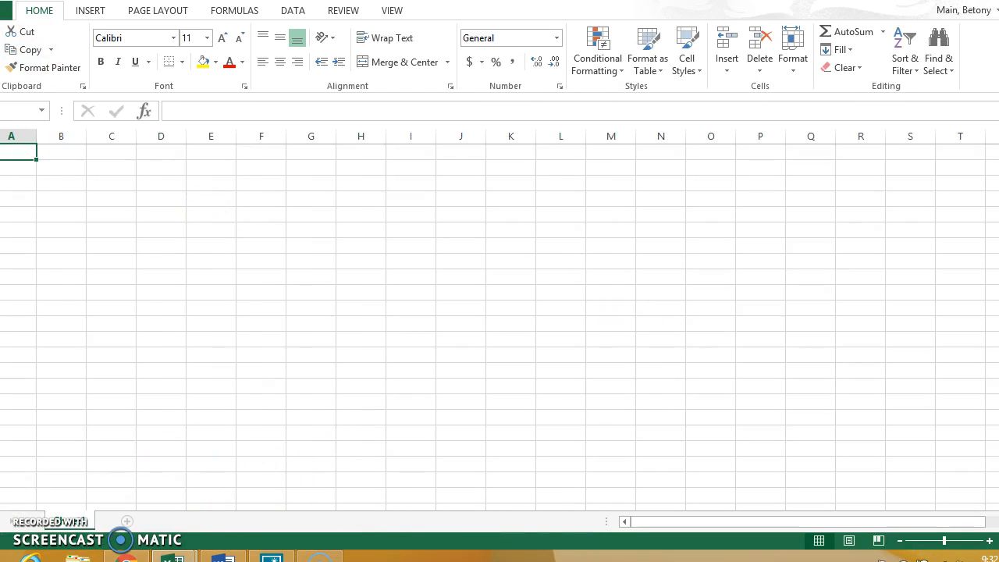
Step: Enter the column headings Item, Cost and Website in cells A1 to C1
left_click_drag(43, 0, 80, 5)
left_click(270, 1)
type("Item")
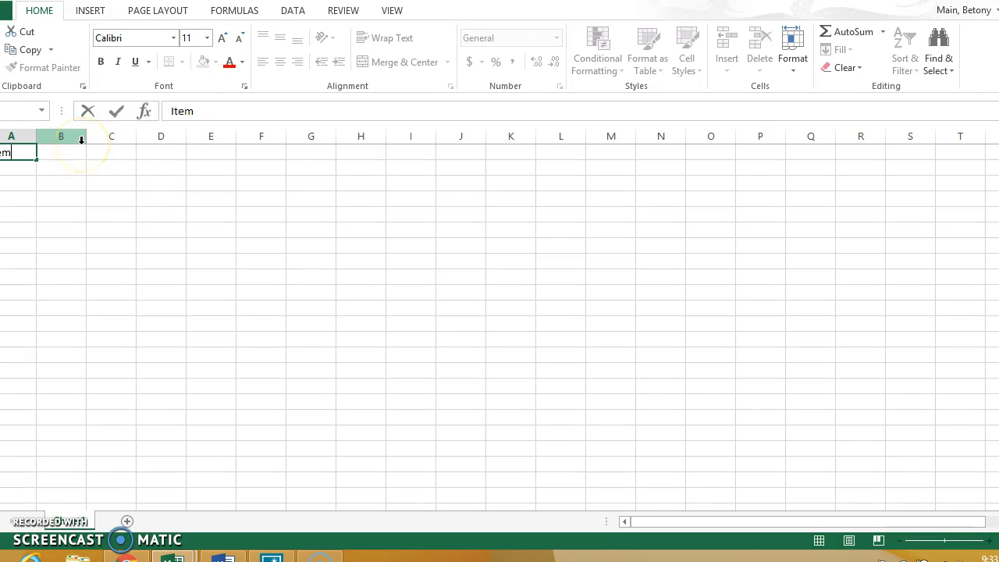
key("Tab")
type("Cost")
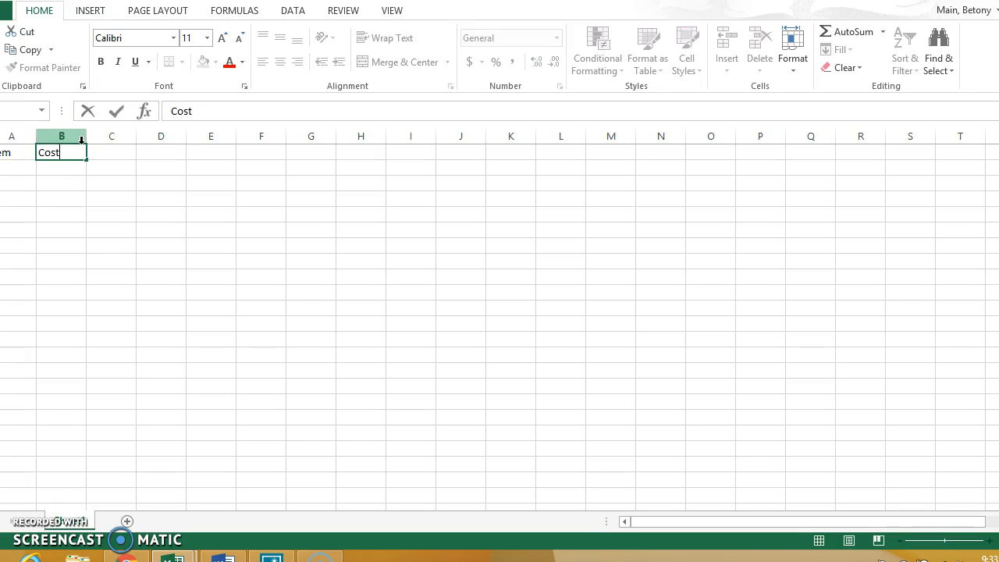
key("Tab")
type("Website")
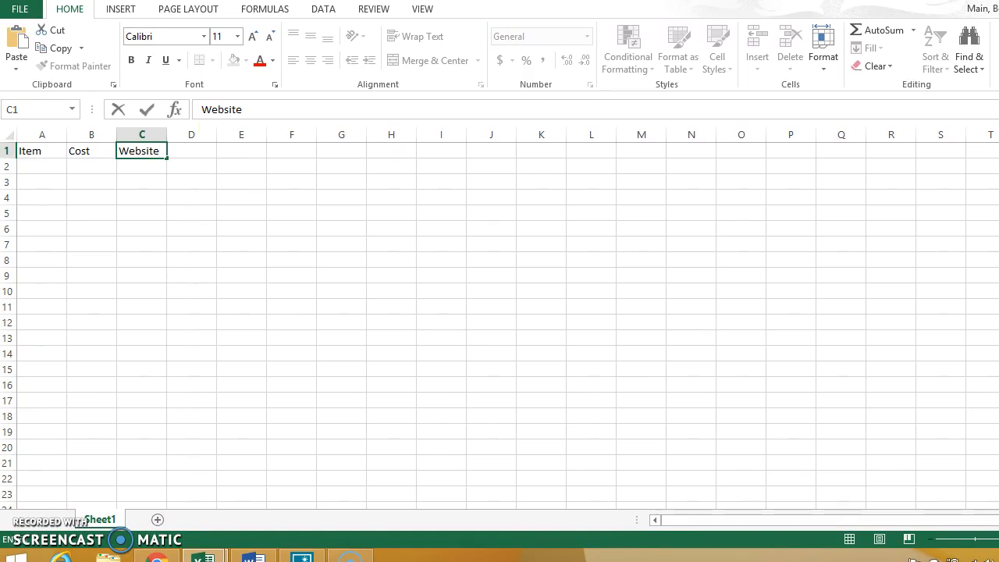
Step: Enter "Millinery Workshop" as the first item in cell A2
left_click(50, 165)
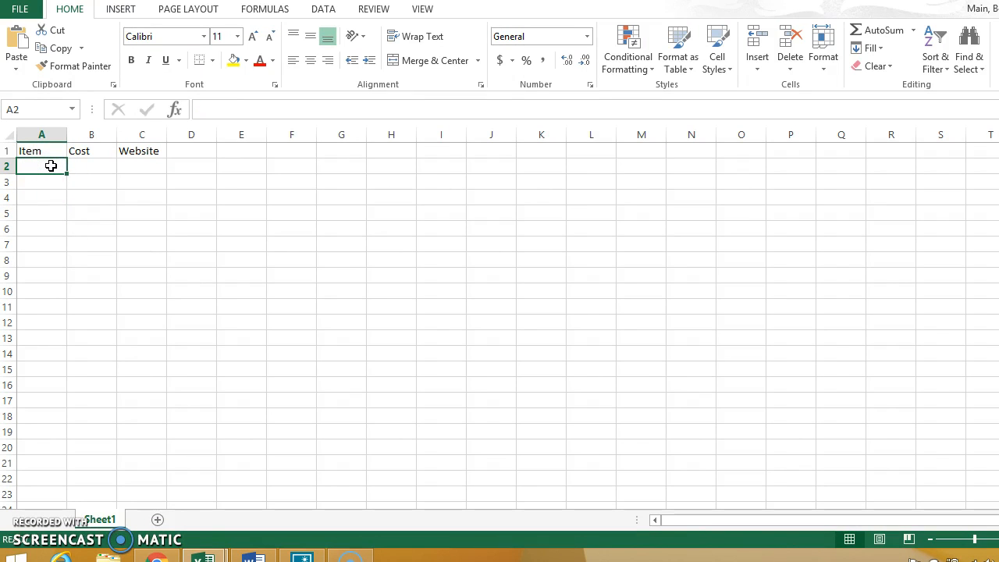
type("Millin")
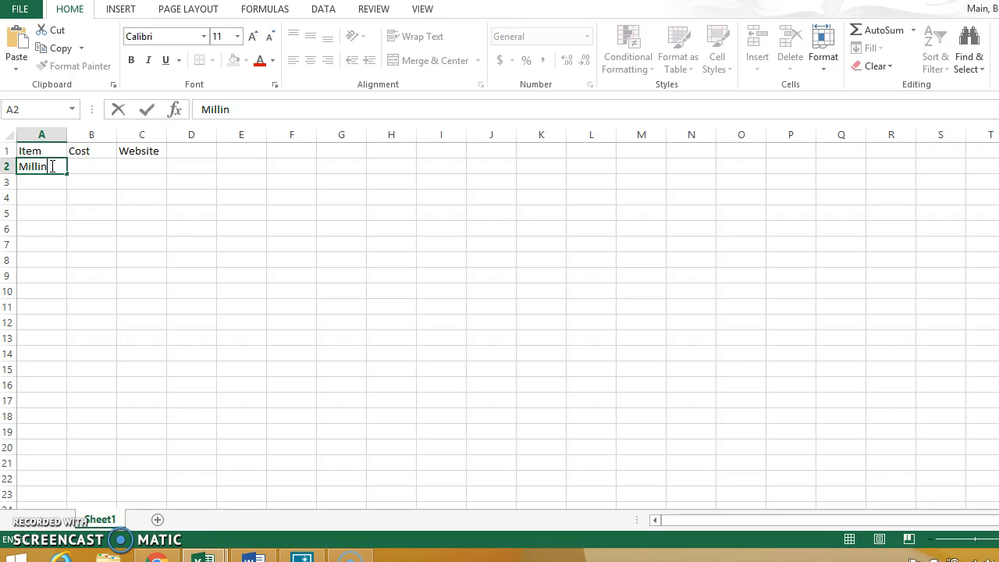
type("ery Workshop")
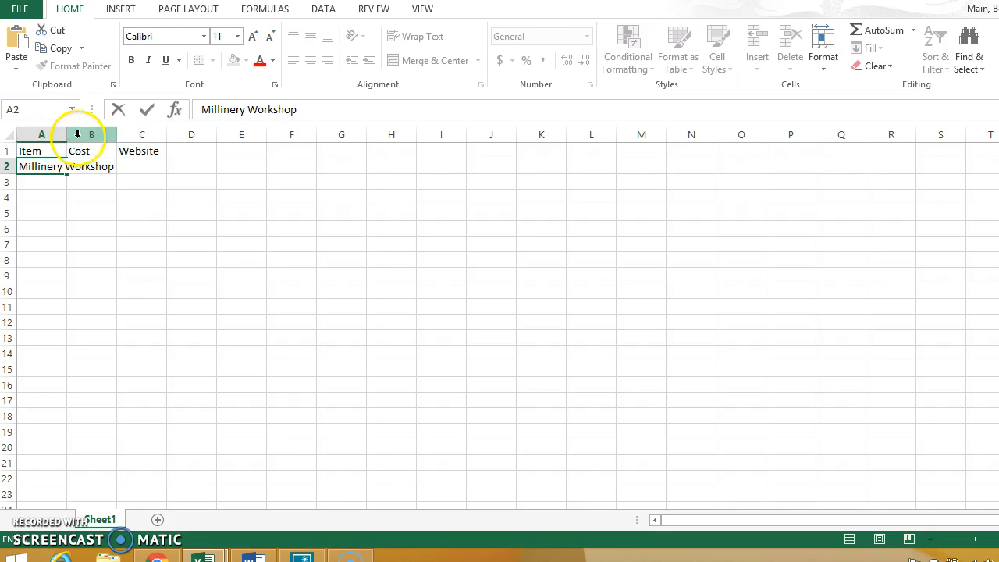
Step: Autofit the widths of columns A and B to their contents
left_click(65, 133)
double_click(67, 133)
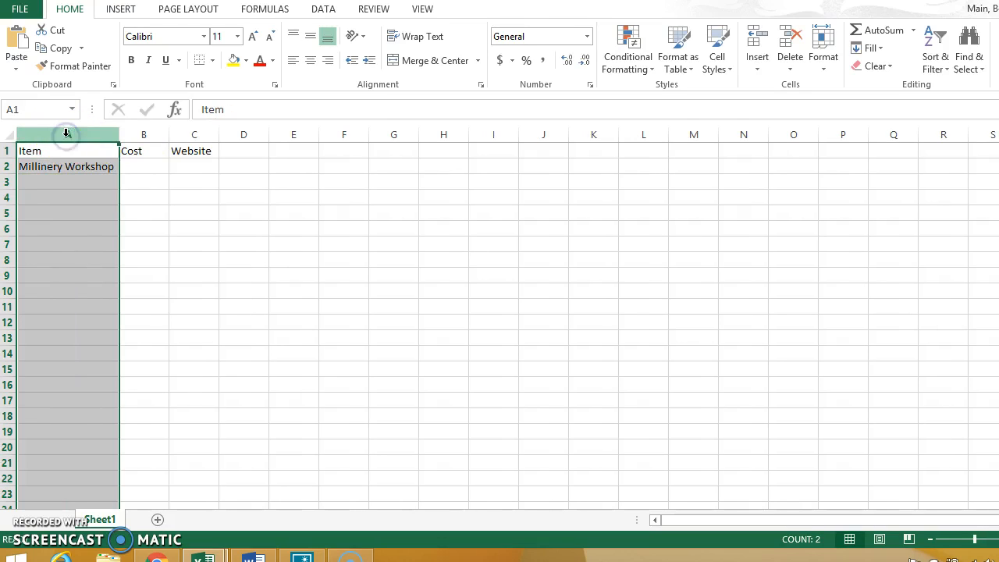
double_click(167, 135)
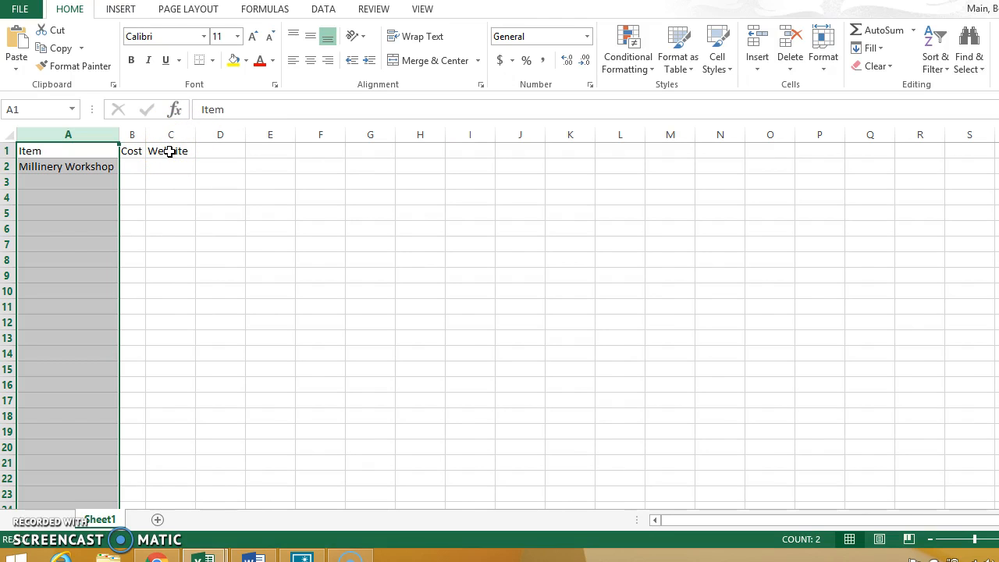
left_click(92, 180)
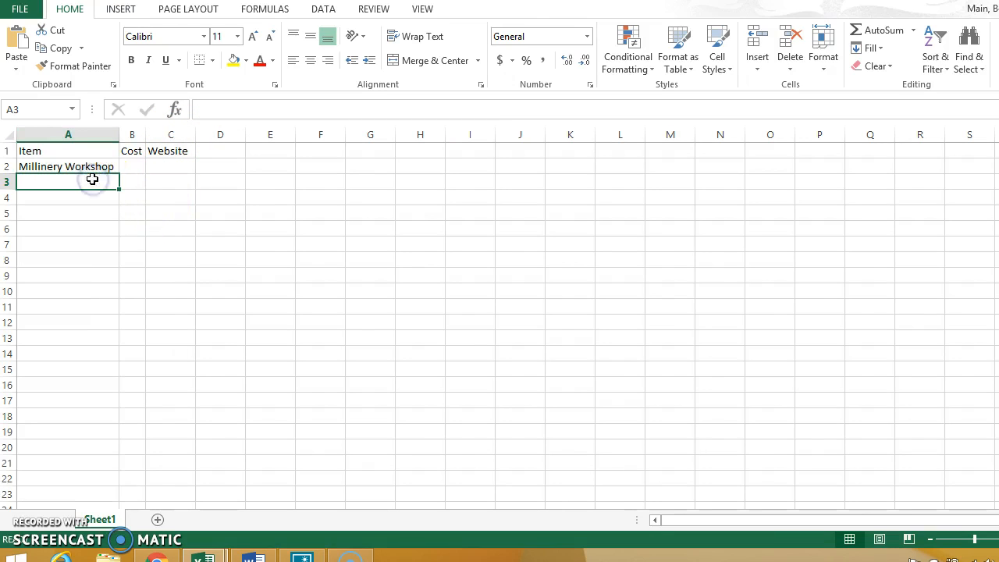
Step: Check the workshop's price on the Chrome page, return to Book2 in Excel and enter 325 in cell B2
left_click(128, 166)
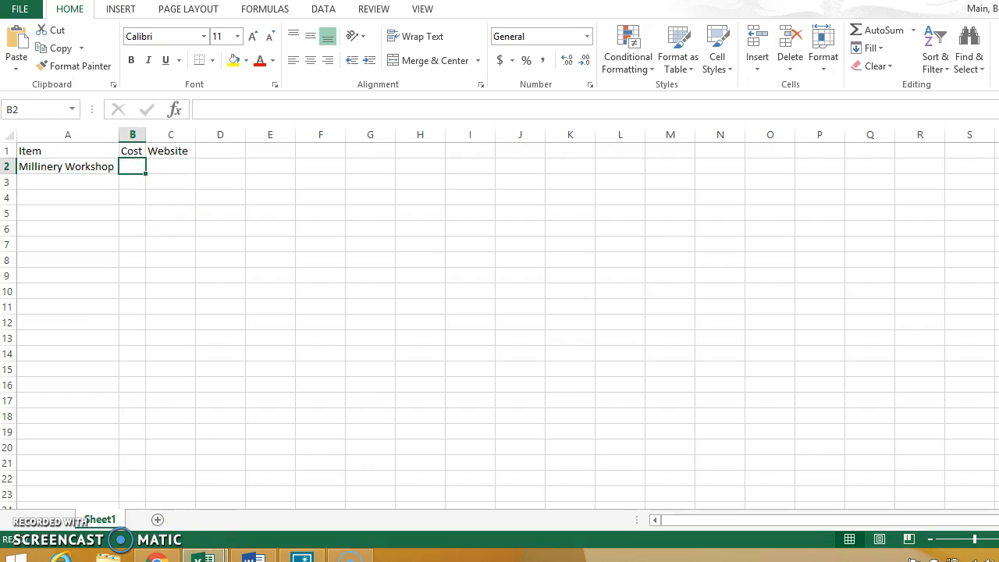
left_click(157, 557)
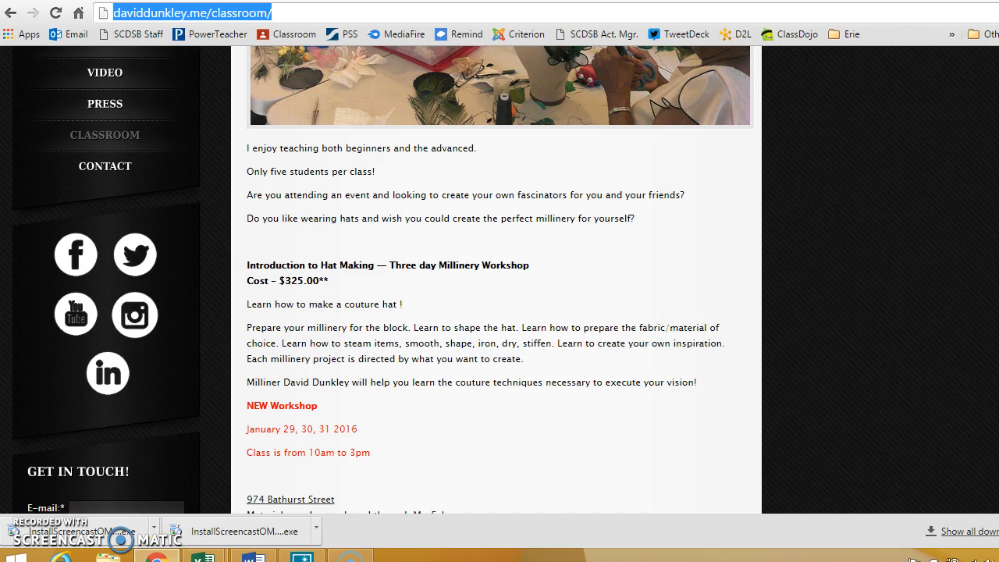
left_click(203, 557)
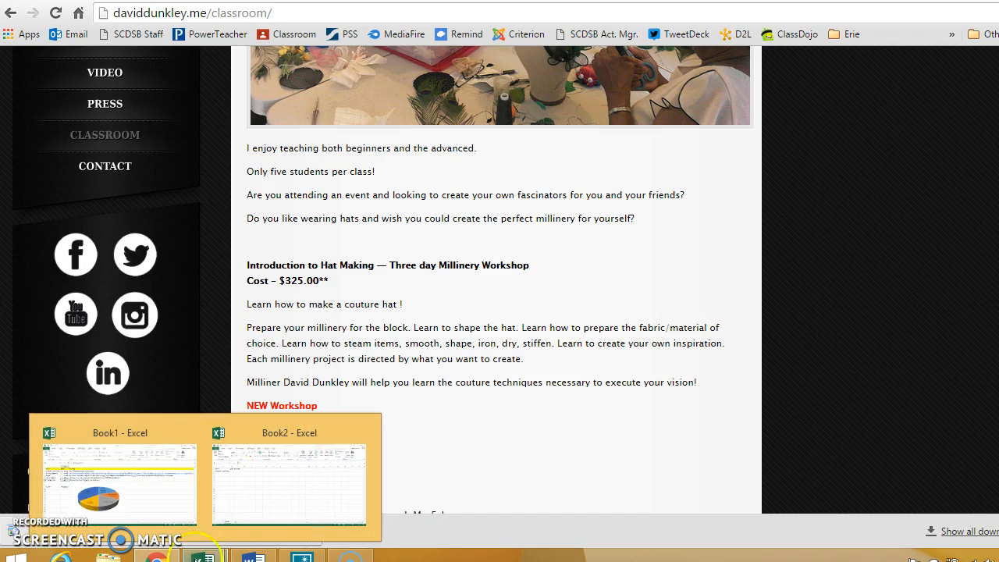
left_click(243, 500)
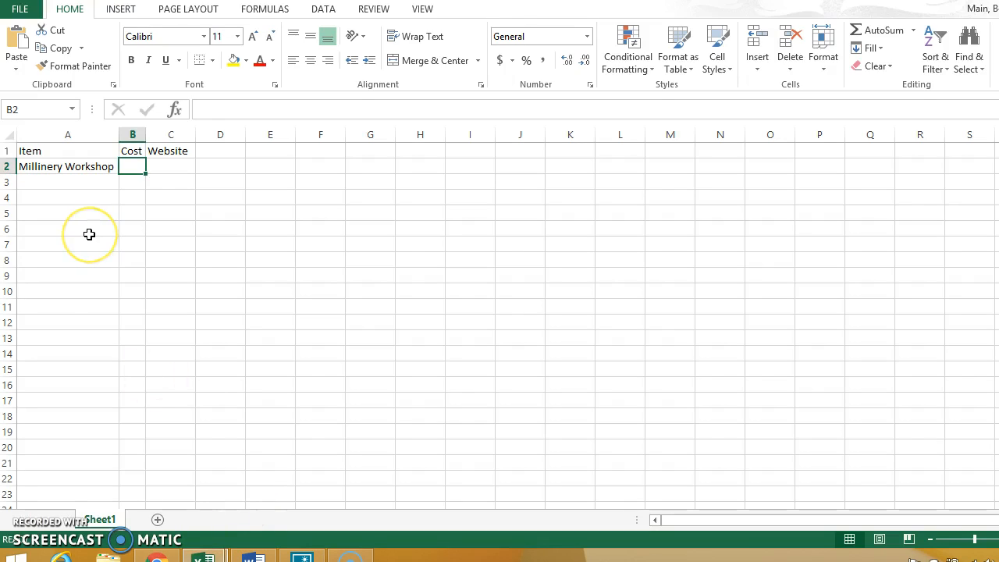
type("325")
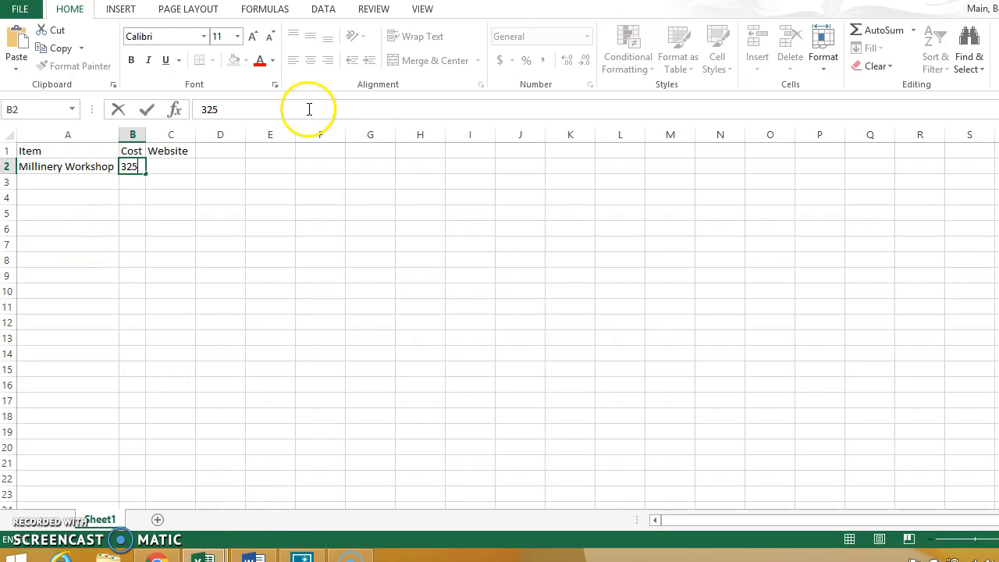
Step: Apply the dollar Accounting number format to the cost in cell B2
left_click(138, 198)
left_click(133, 168)
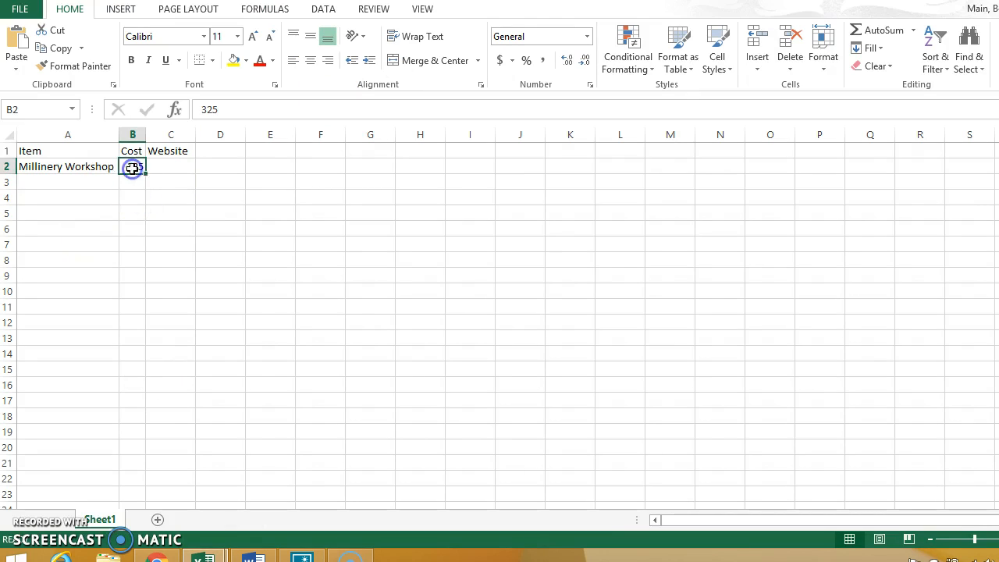
left_click(503, 62)
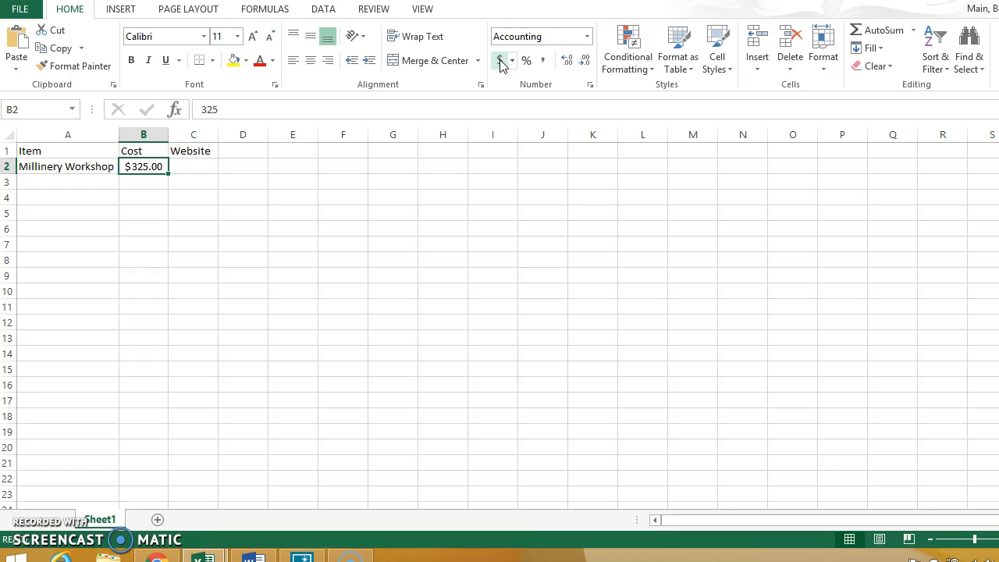
left_click(199, 168)
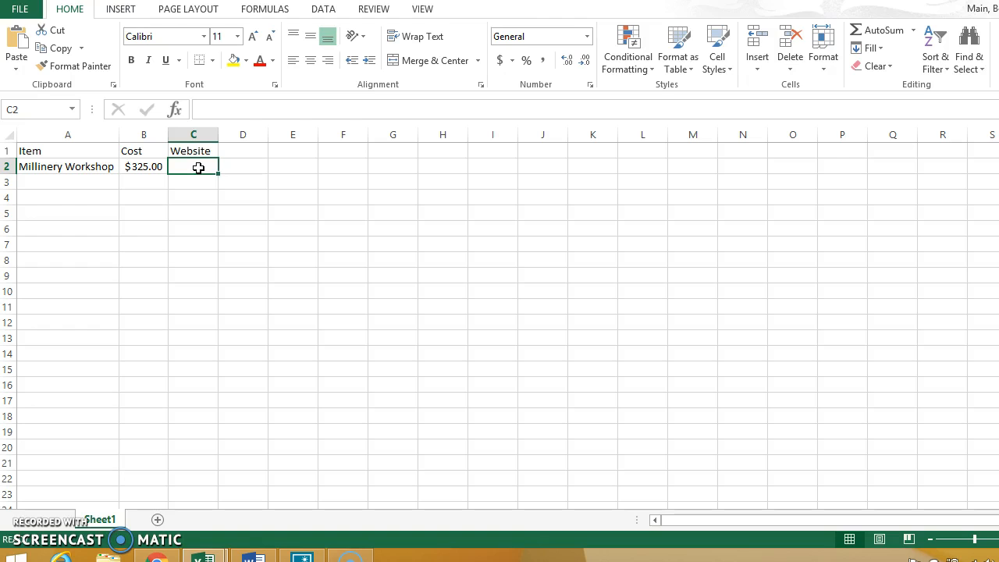
type("http://daviddunkley.me/classroom/")
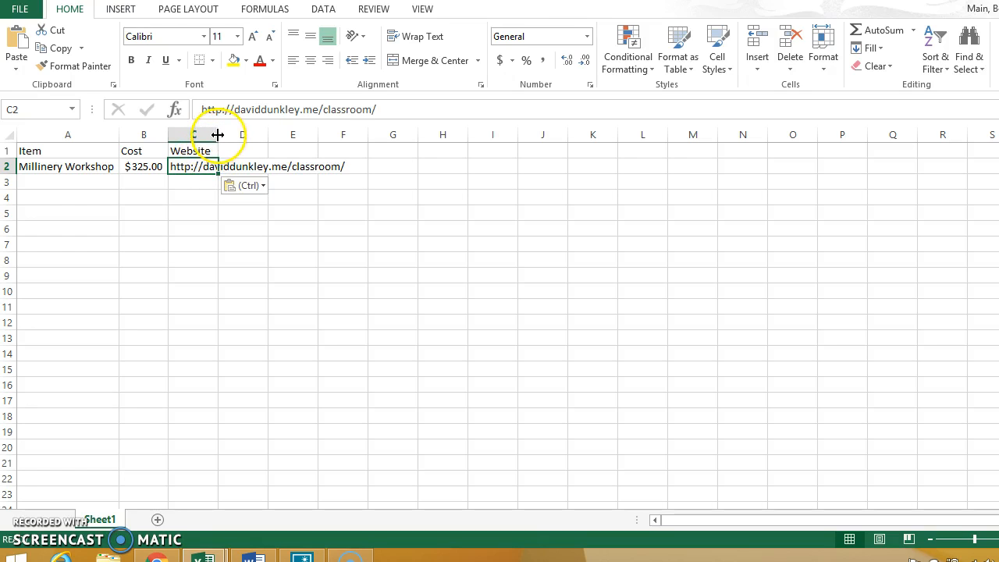
double_click(216, 134)
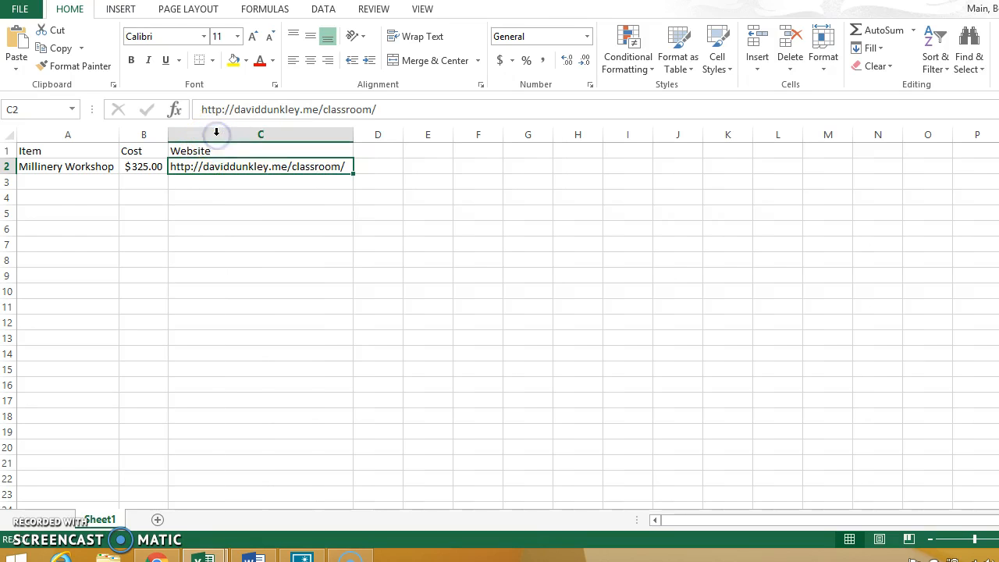
left_click(281, 184)
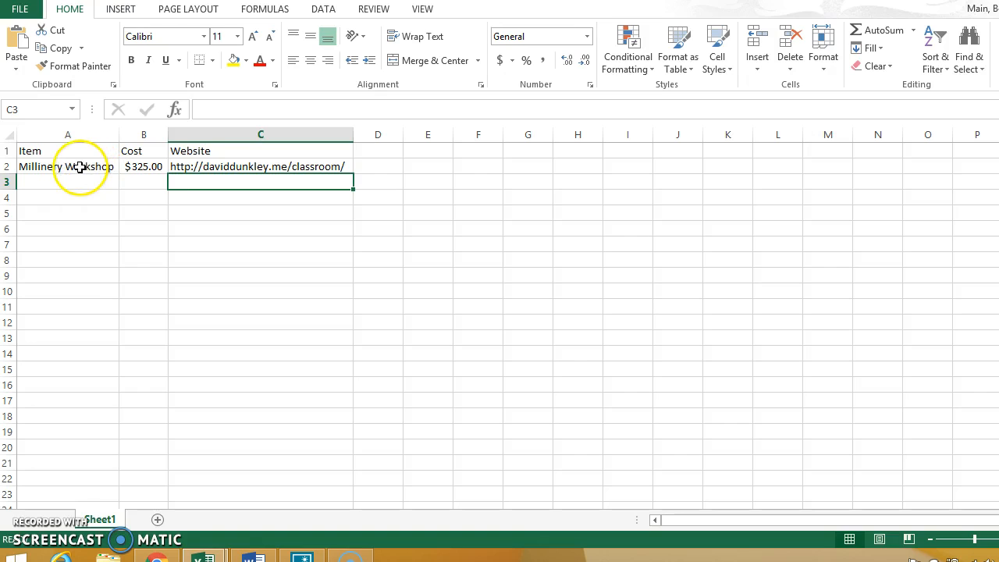
Step: Fill the header cells A1:C1 (Item, Cost, Website) with the standard yellow color
left_click(205, 167)
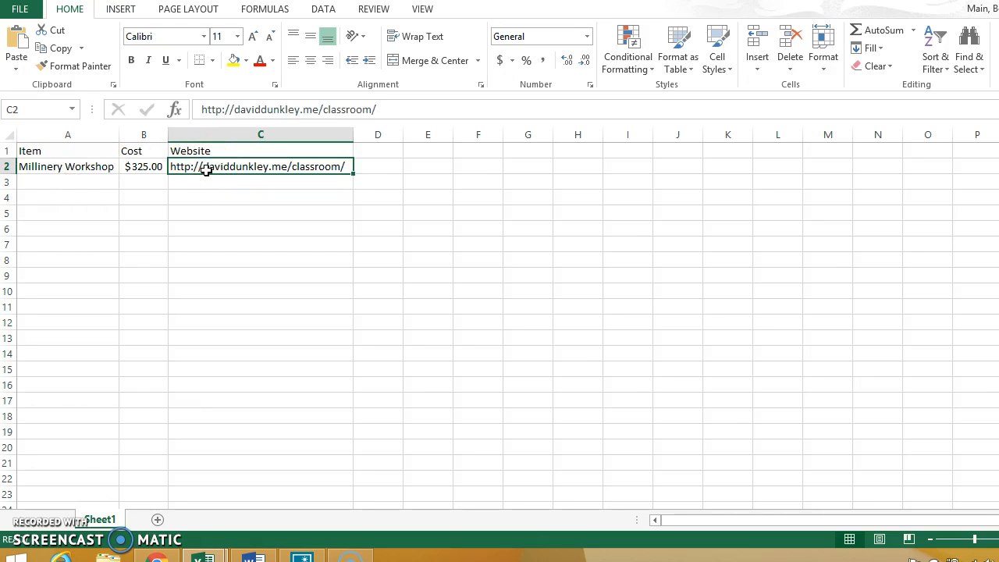
left_click_drag(87, 150, 206, 151)
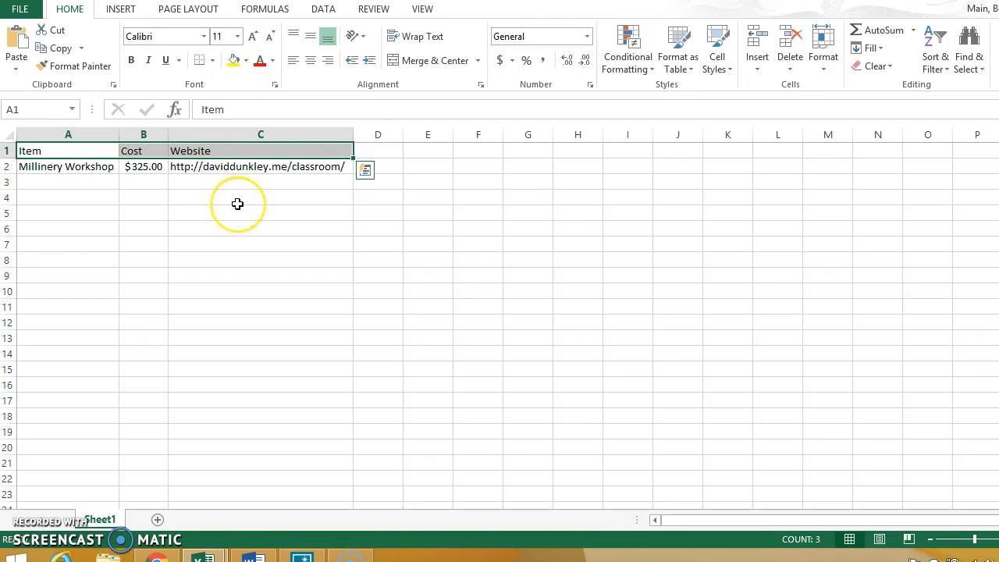
left_click(245, 62)
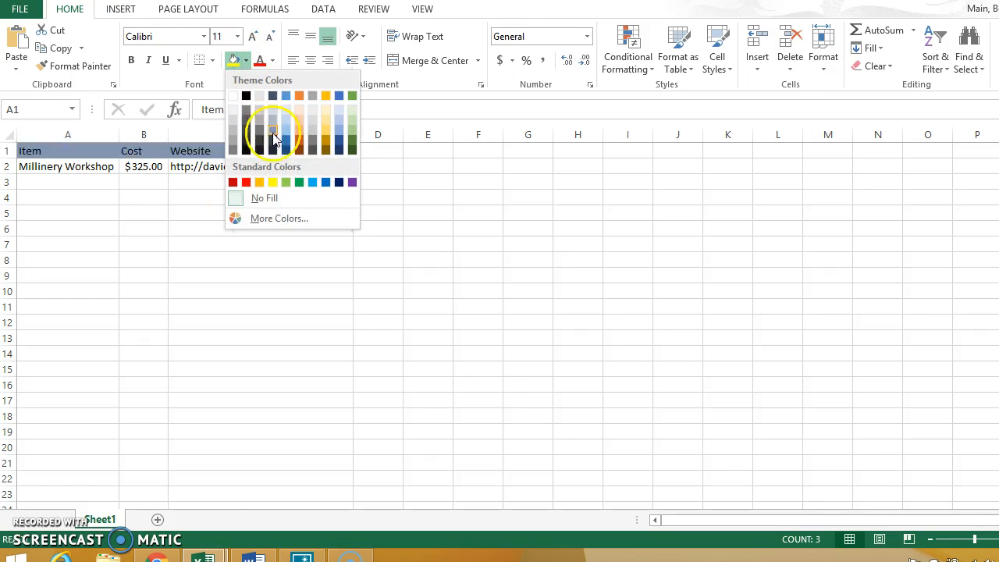
left_click(272, 183)
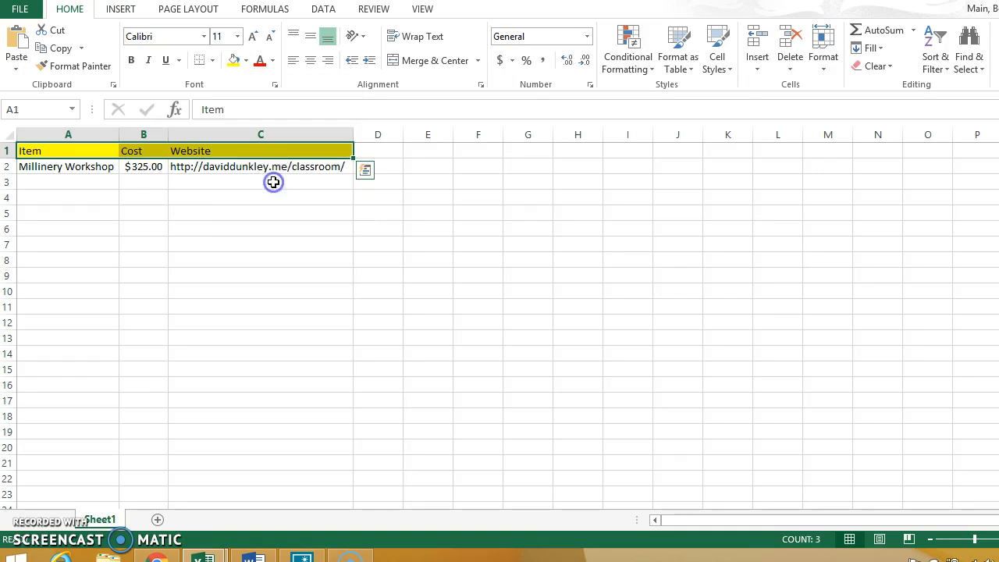
left_click(111, 201)
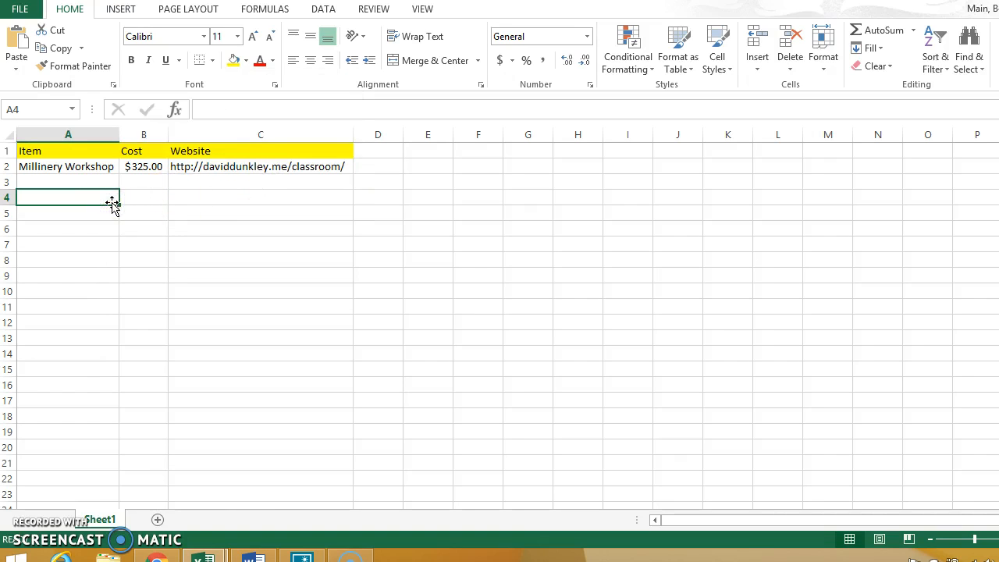
left_click(101, 182)
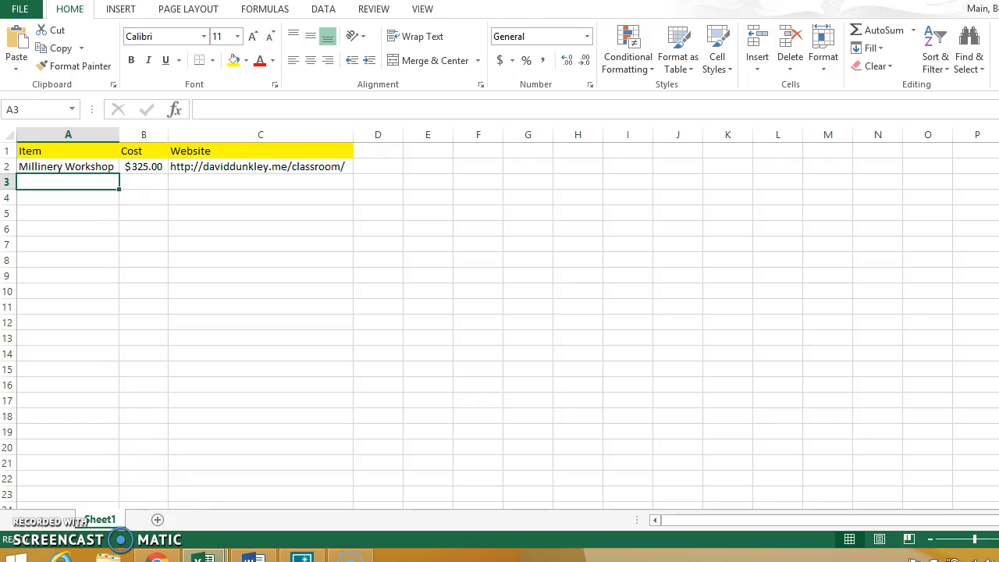
Step: Switch to the Book1 workbook and move its pie chart further right within column C, clear of the price column
mouse_move(202, 554)
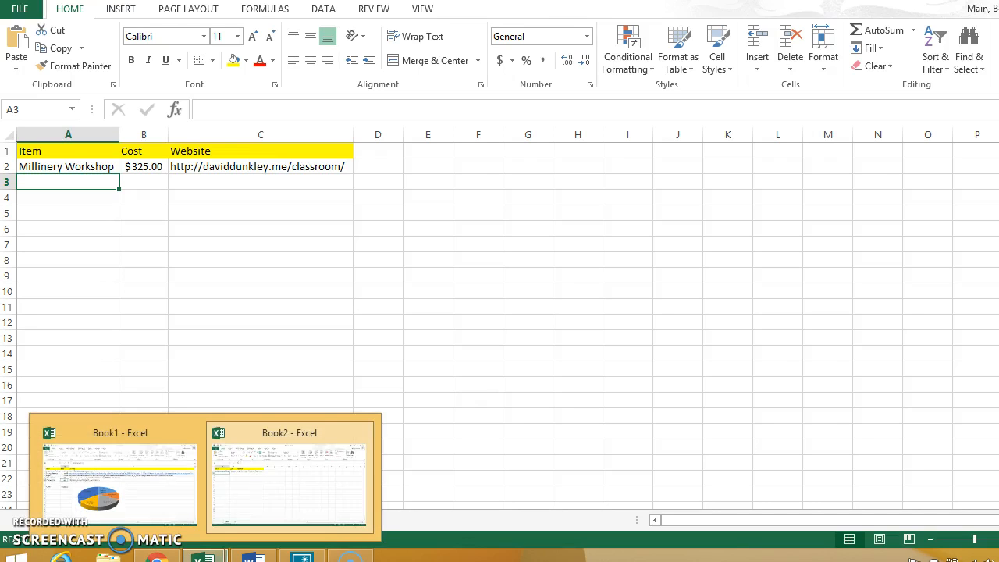
left_click(167, 495)
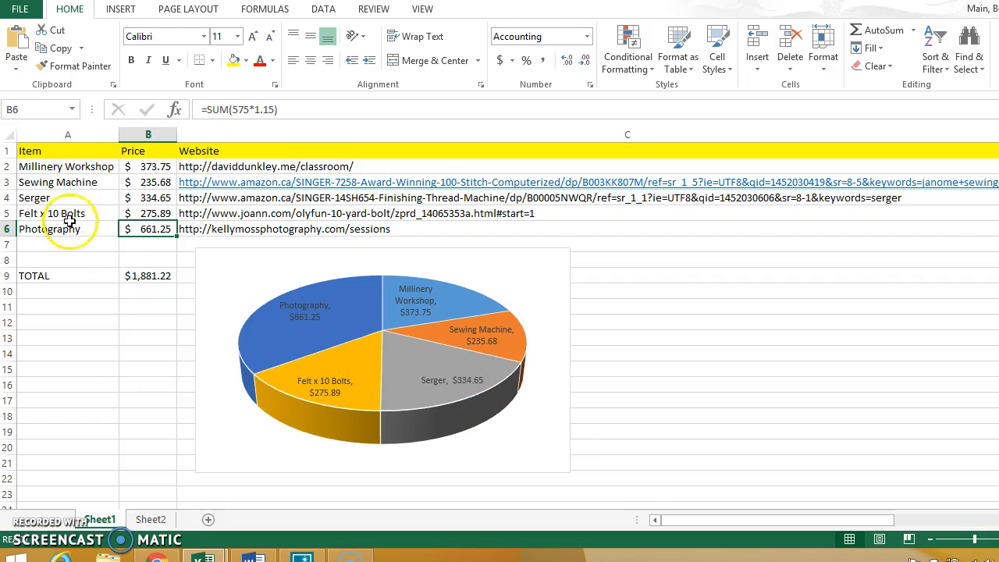
left_click(446, 260)
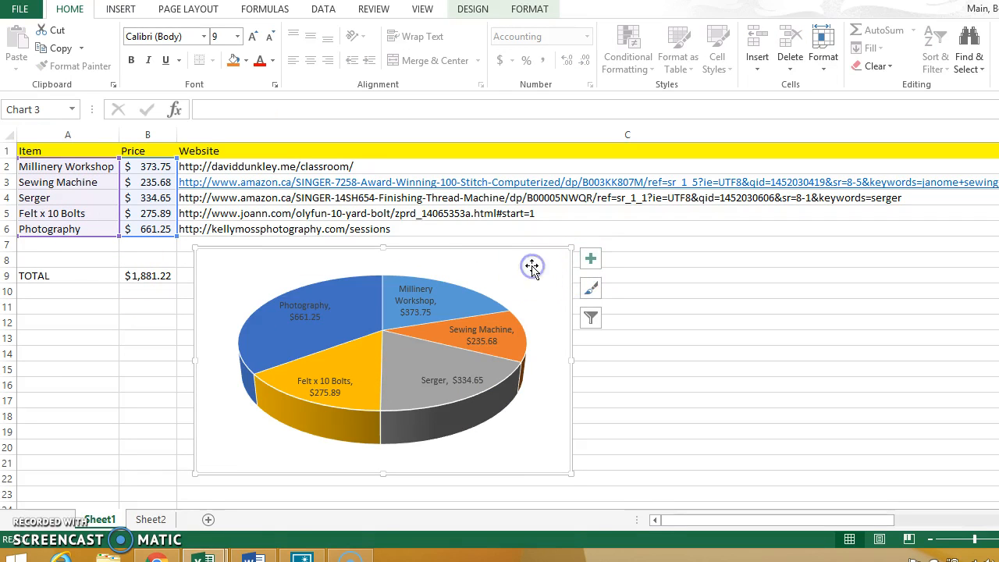
left_click_drag(532, 268, 952, 271)
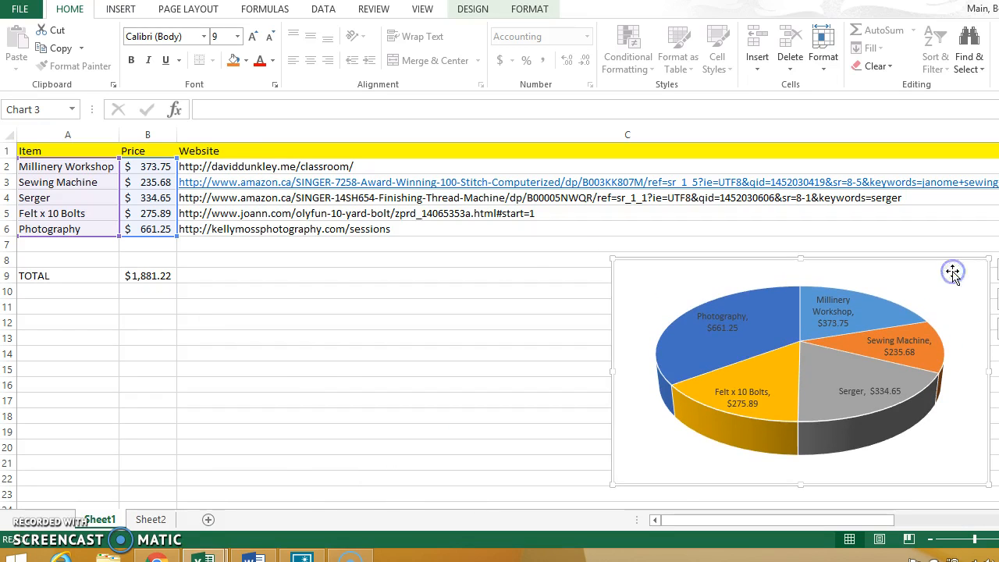
left_click(213, 320)
Step: Examine the items and prices in A2:B6 and the website addresses in C2:C6, closing the Amazon page opened from its link
left_click_drag(70, 164, 139, 227)
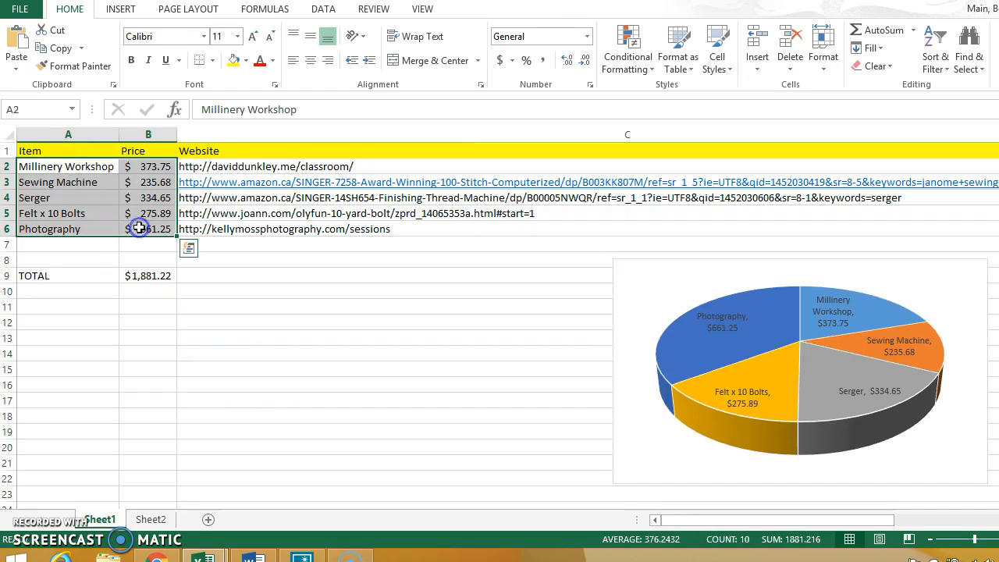
left_click(147, 242)
left_click(263, 231)
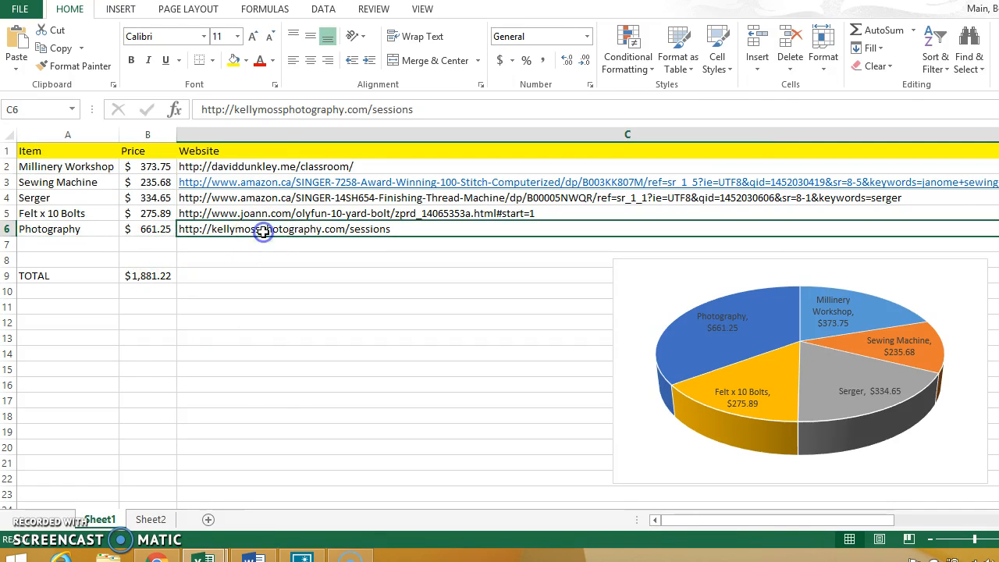
left_click(271, 214)
left_click(262, 197)
left_click(267, 183)
left_click(266, 167)
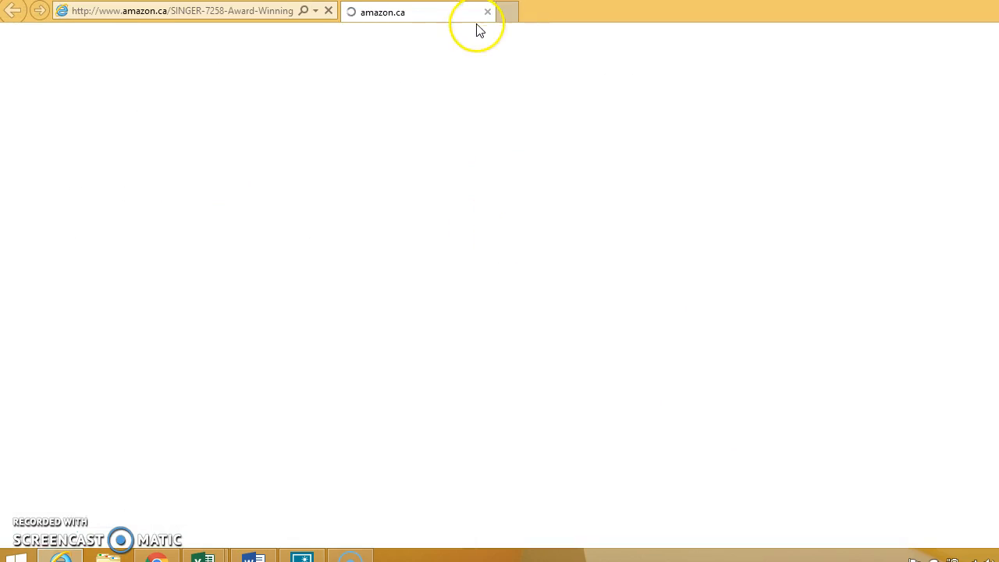
left_click(487, 13)
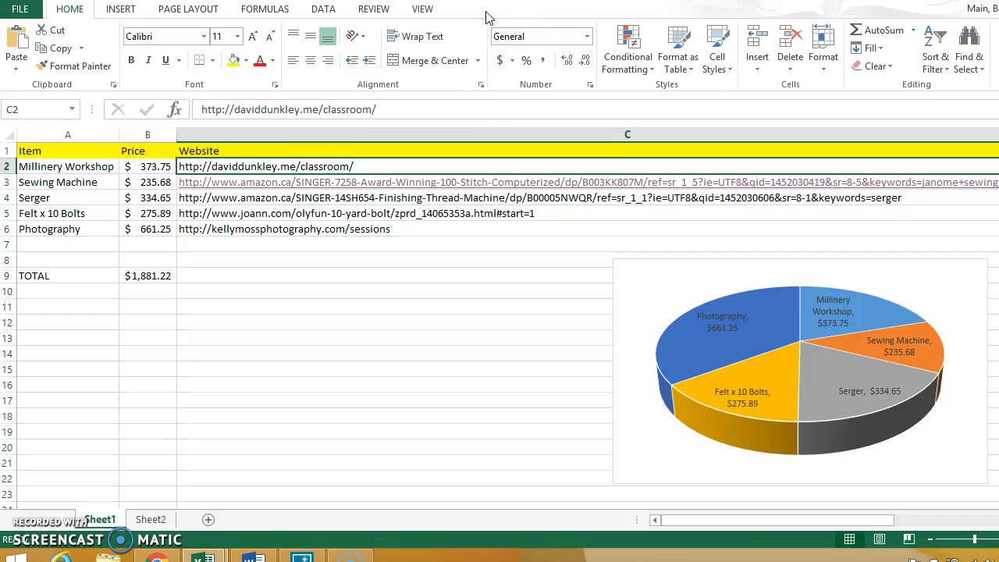
left_click(161, 242)
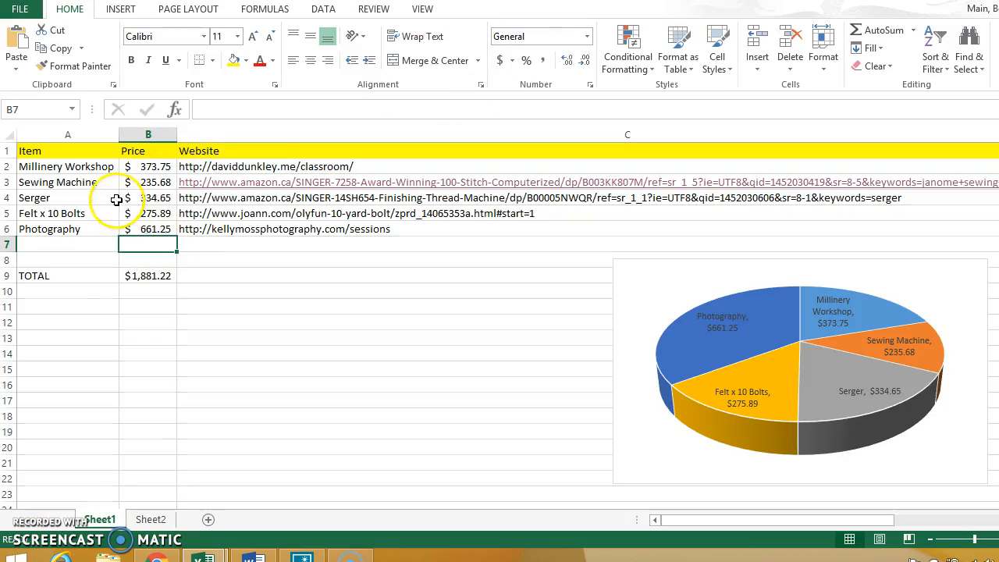
Step: Examine the price formulas in B2:B6 to see how each base price is multiplied by 1.15
left_click(150, 168)
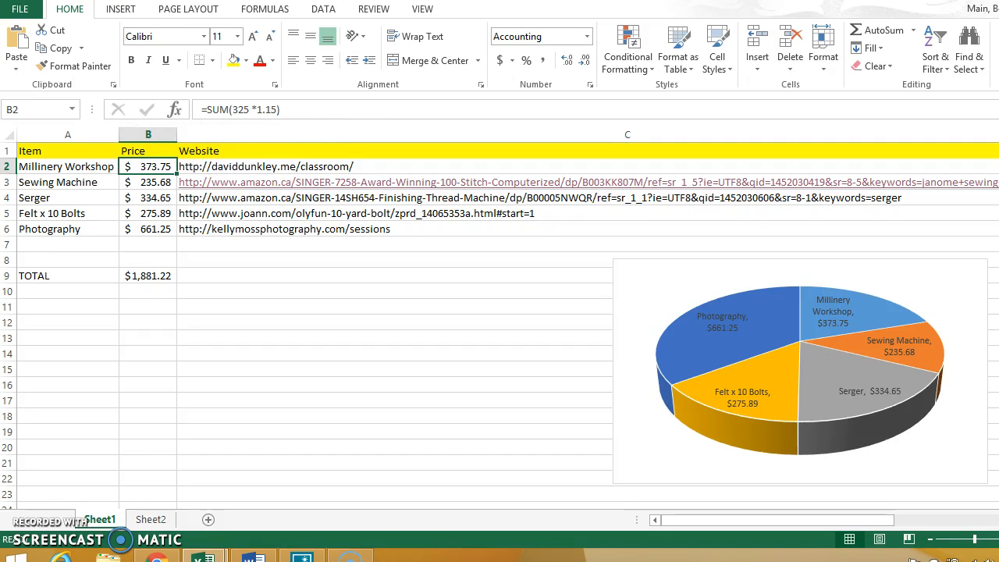
left_click(263, 110)
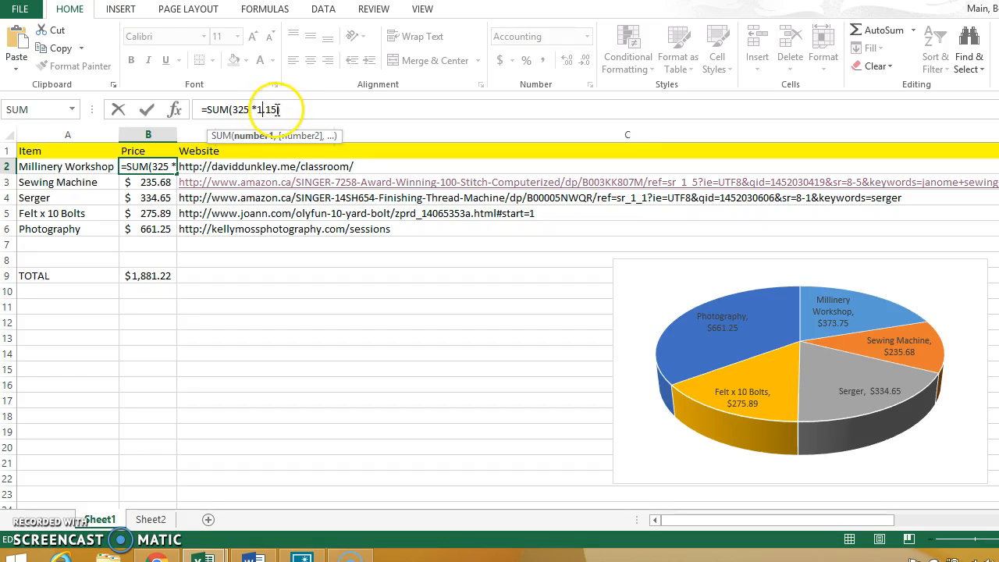
left_click(309, 247)
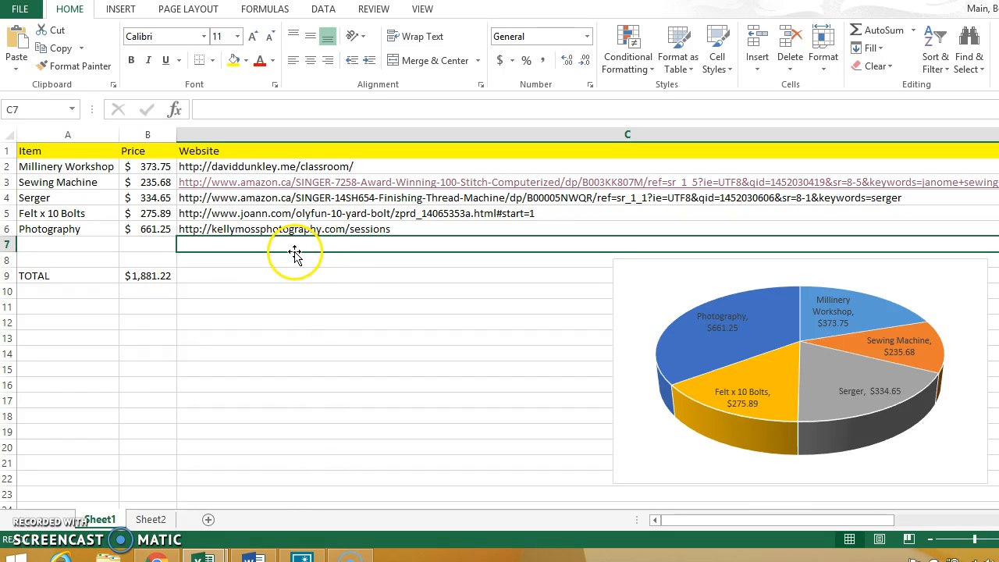
left_click(153, 167)
left_click(155, 187)
left_click(155, 198)
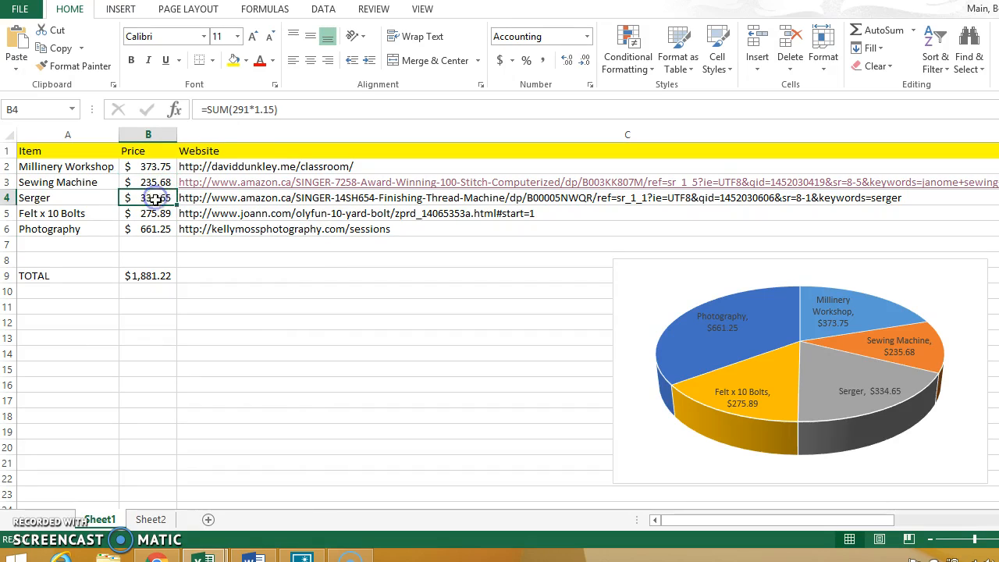
left_click(156, 214)
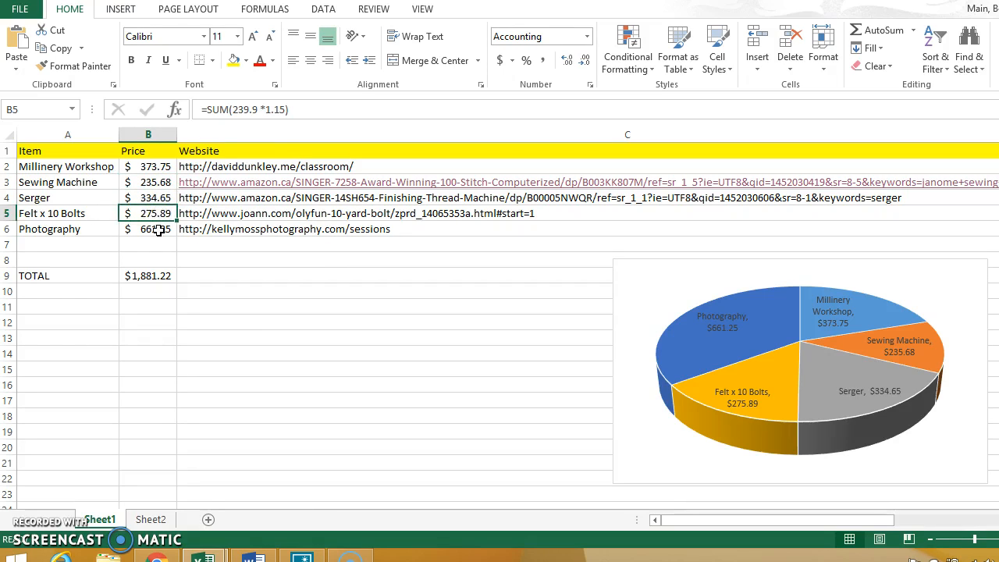
left_click(158, 229)
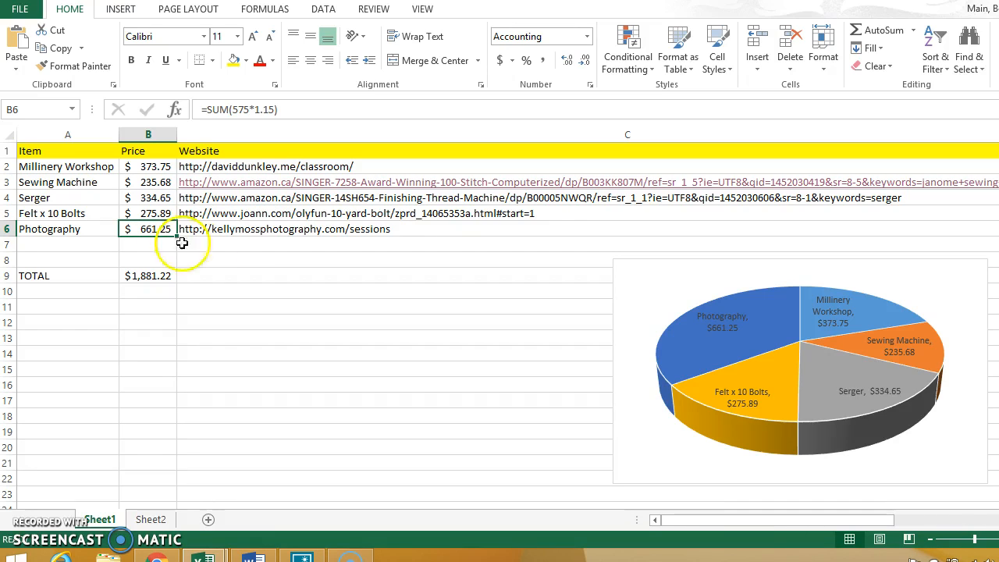
left_click(233, 258)
left_click(198, 263)
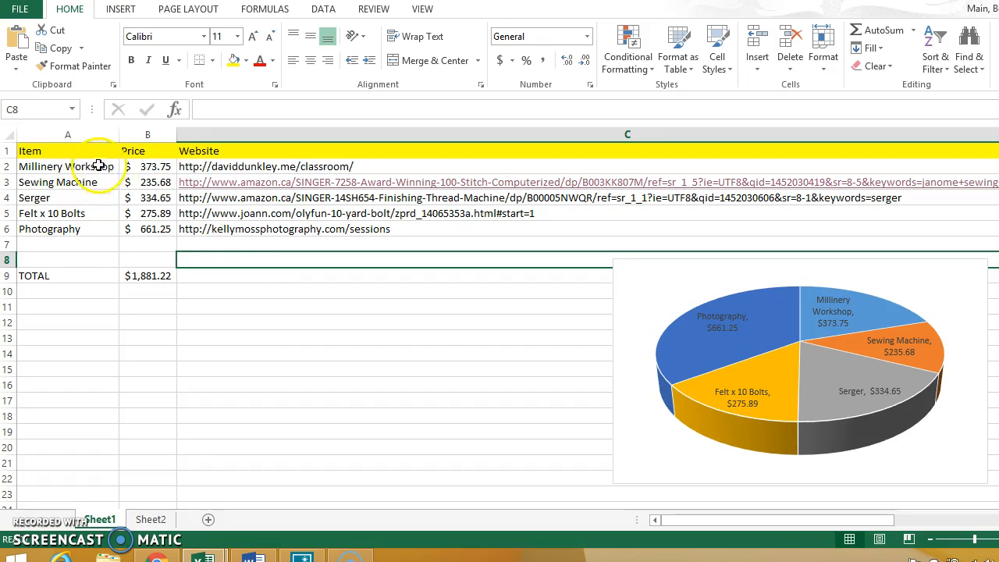
Step: Examine the TOTAL row and the SUM formula in B9, including the price range it references
left_click_drag(78, 275, 146, 273)
left_click(138, 305)
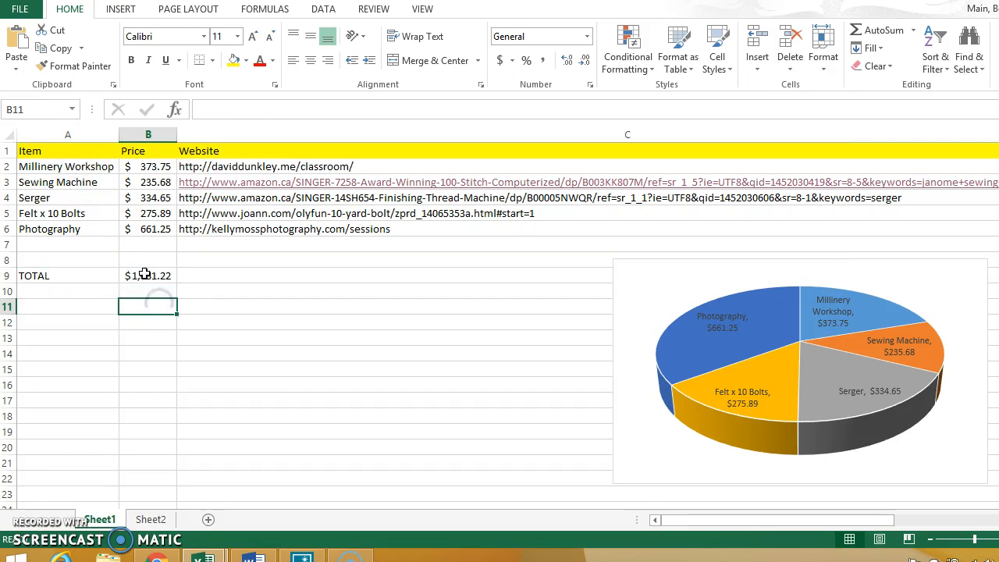
left_click(138, 274)
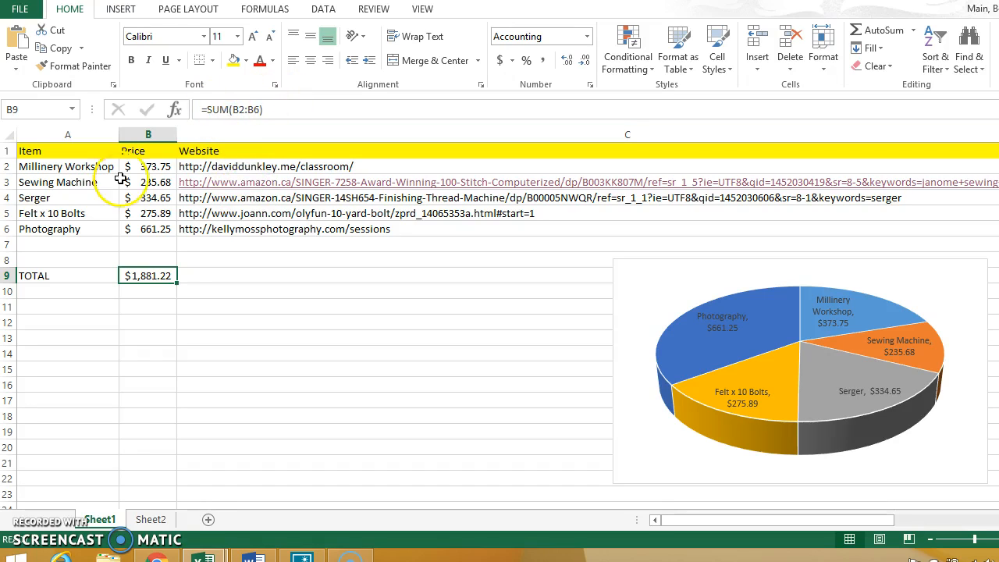
left_click(168, 290)
left_click(161, 276)
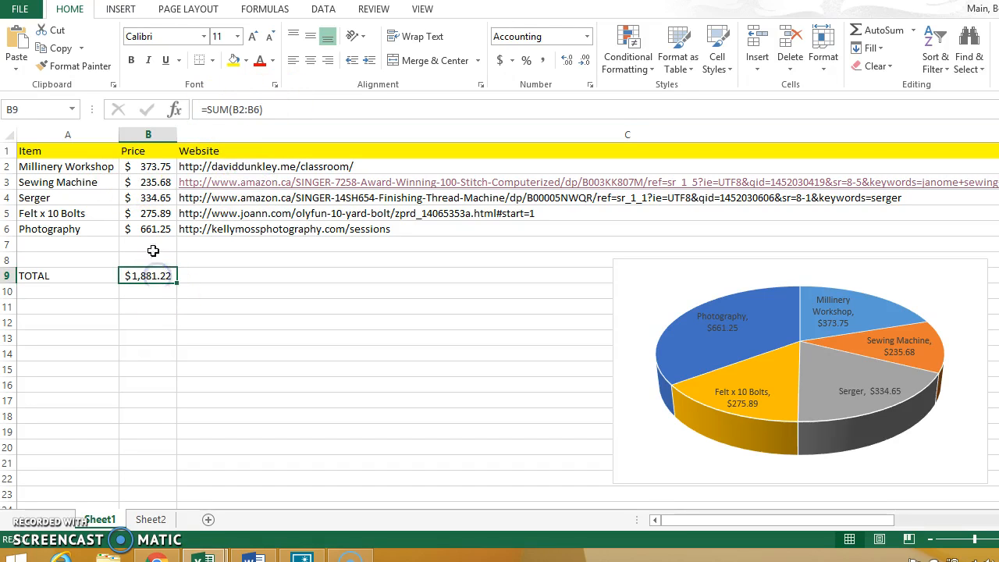
double_click(148, 277)
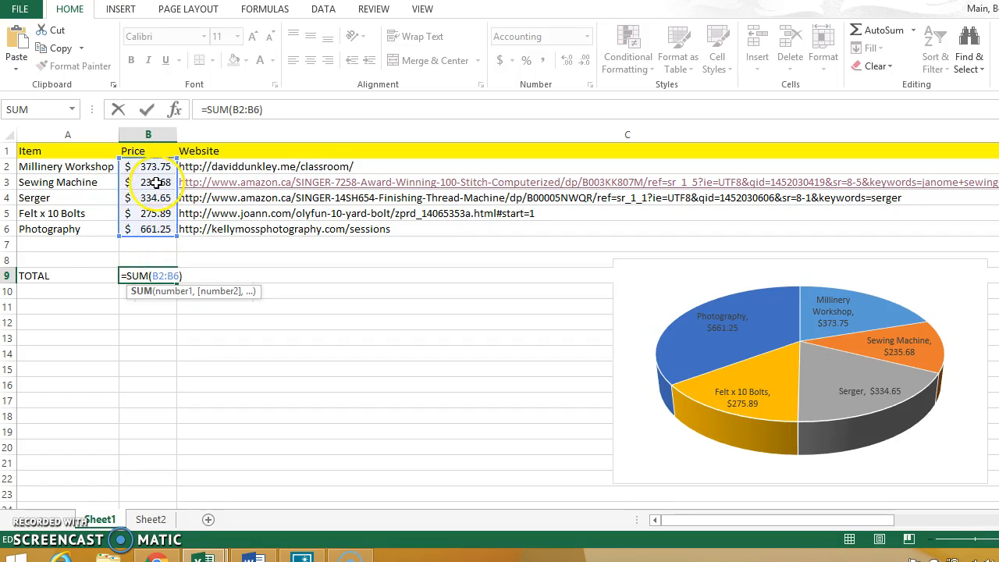
left_click(98, 304)
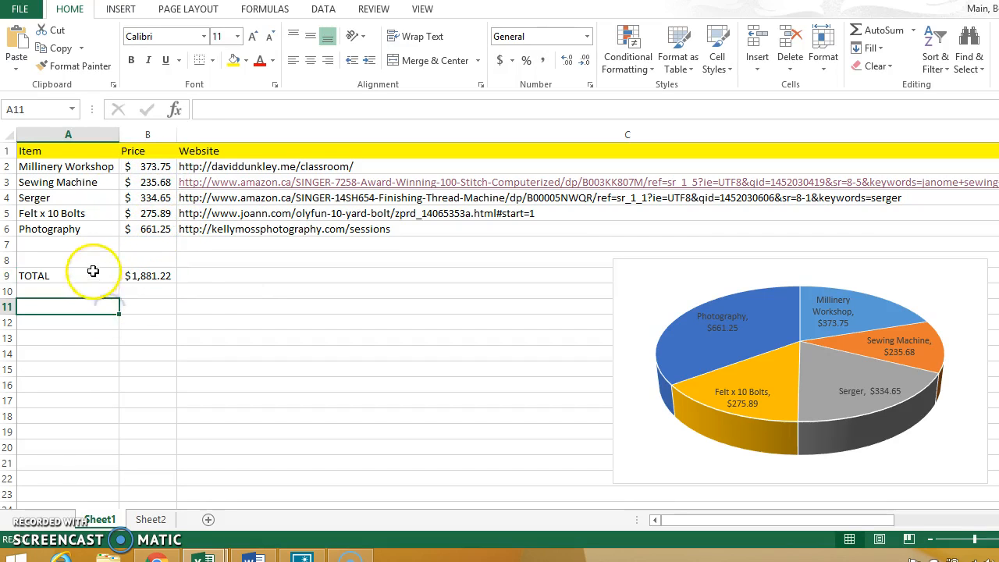
left_click(93, 273)
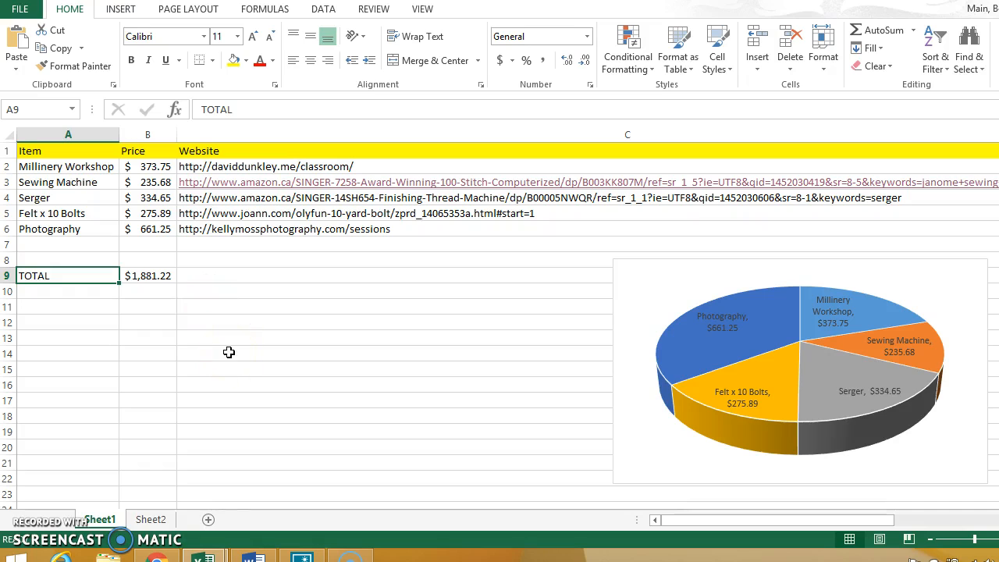
left_click(154, 338)
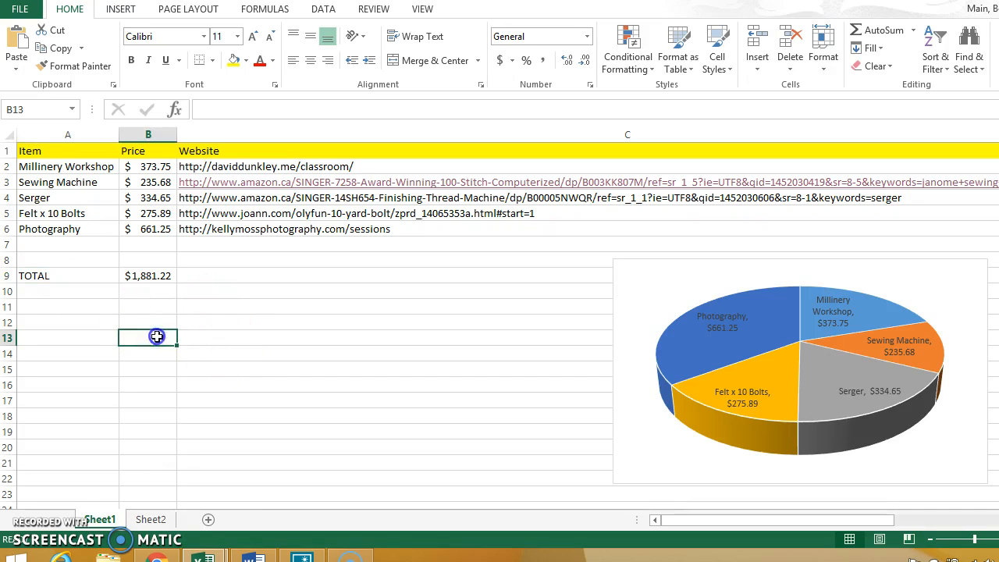
Step: Fill the TOTAL label and its amount in A9:B9 with yellow
left_click_drag(71, 275, 147, 276)
left_click(236, 62)
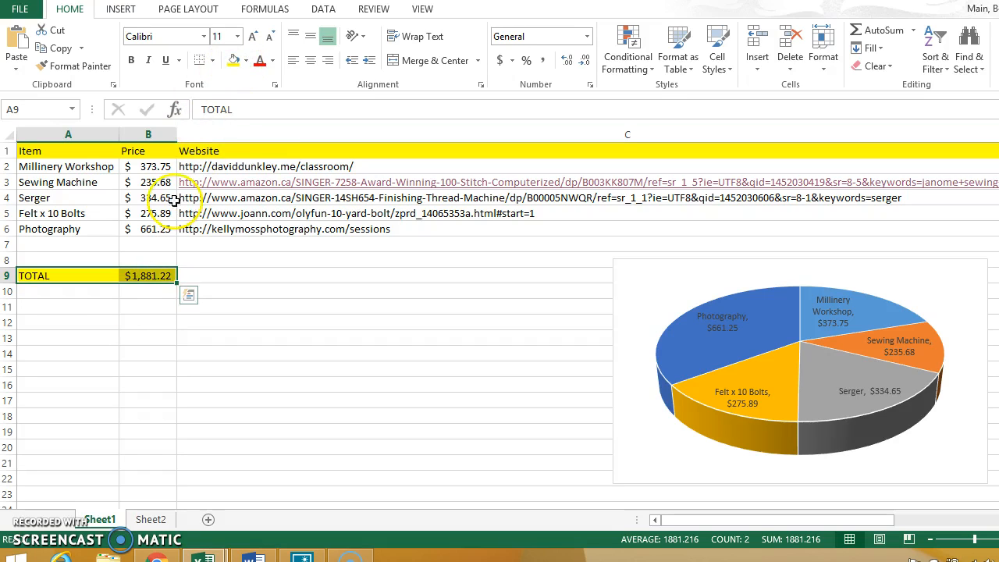
left_click(110, 304)
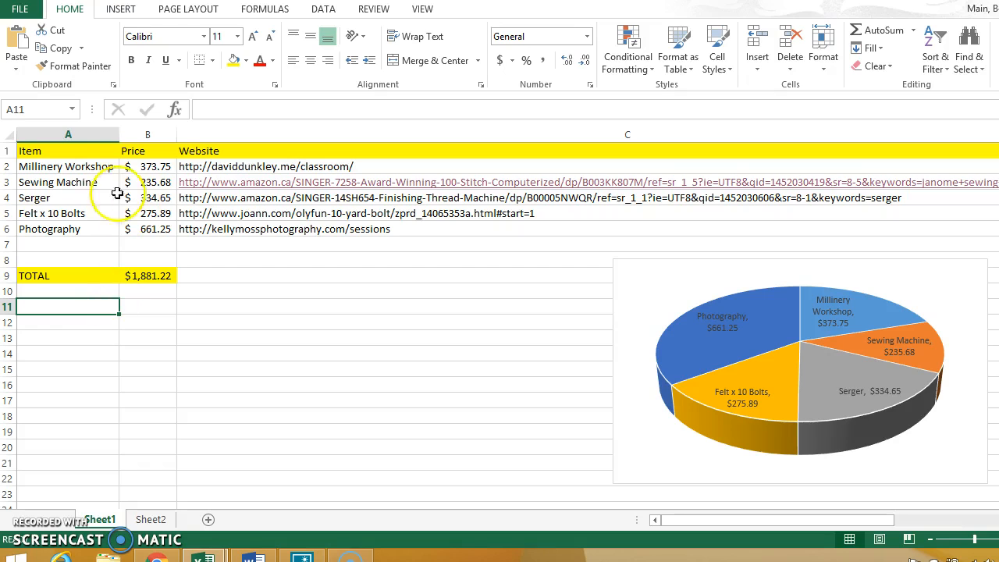
Step: Review the column headings in row 1, the item names in A2:A6 and the TOTAL row in A9:B9
left_click(70, 153)
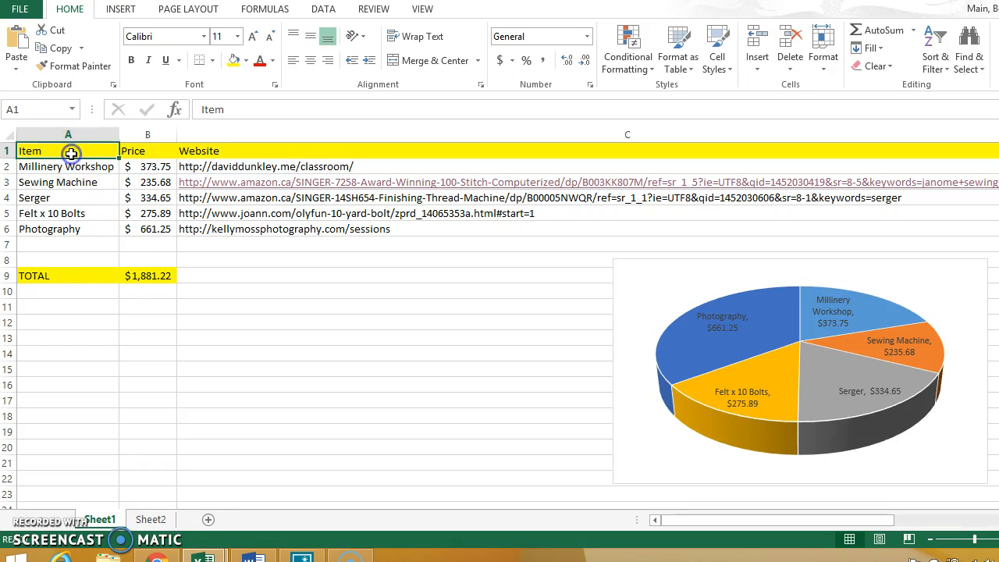
left_click(132, 151)
left_click(216, 152)
left_click_drag(98, 167, 104, 234)
left_click(98, 247)
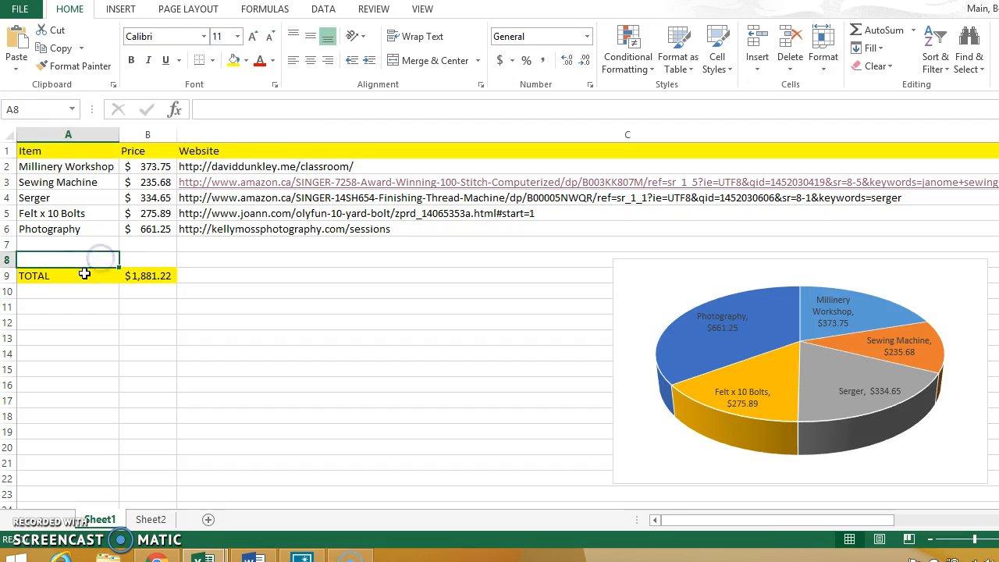
left_click(103, 275)
left_click(153, 275)
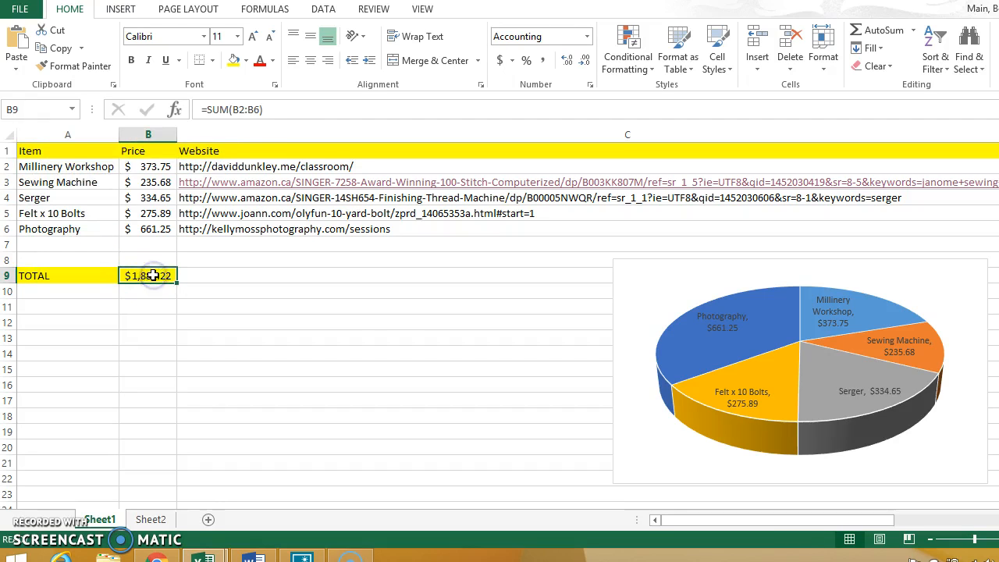
Step: Move the pie chart back to the start of column C, beside the TOTAL row and below the website addresses
left_click(388, 341)
left_click_drag(712, 294, 295, 265)
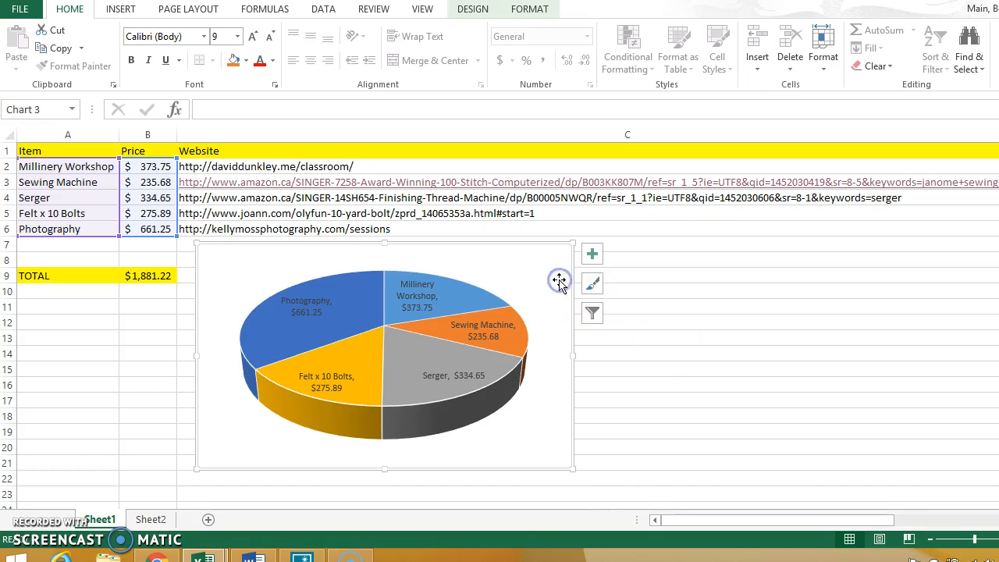
Step: Move the existing pie chart farther along column C and insert a new 3-D pie chart from the items and prices in A2:B6
left_click_drag(555, 264, 887, 270)
left_click(383, 303)
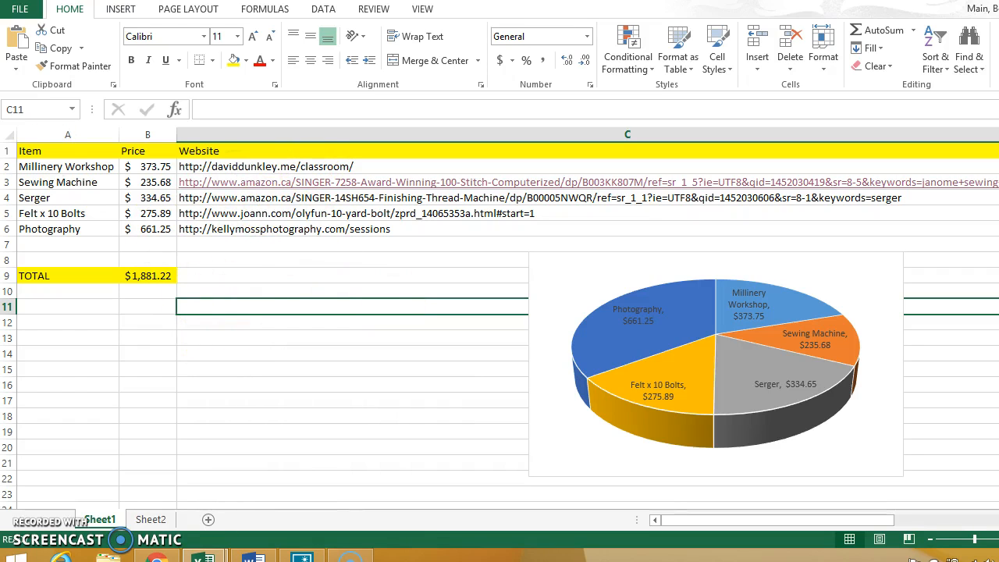
left_click_drag(35, 166, 148, 228)
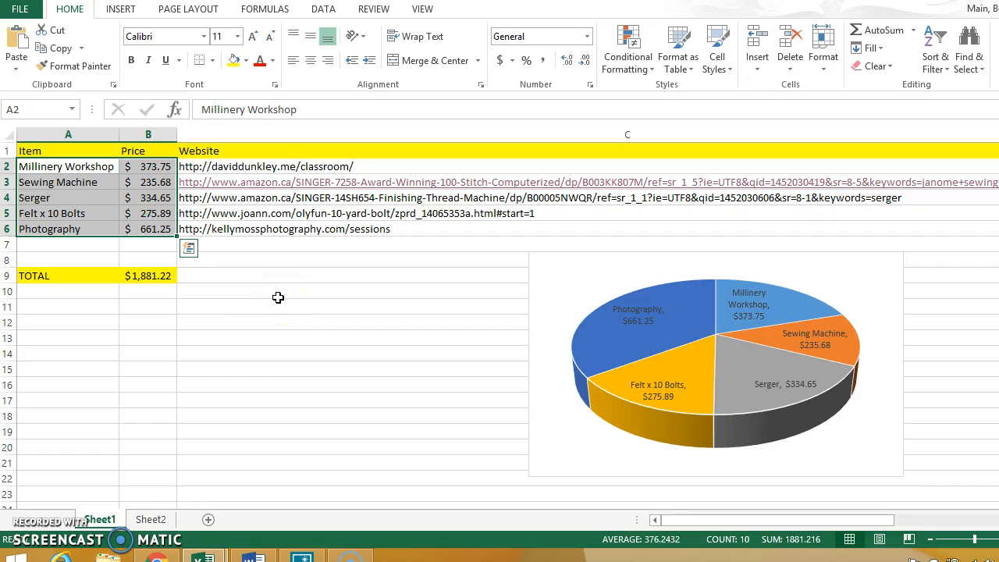
left_click(129, 17)
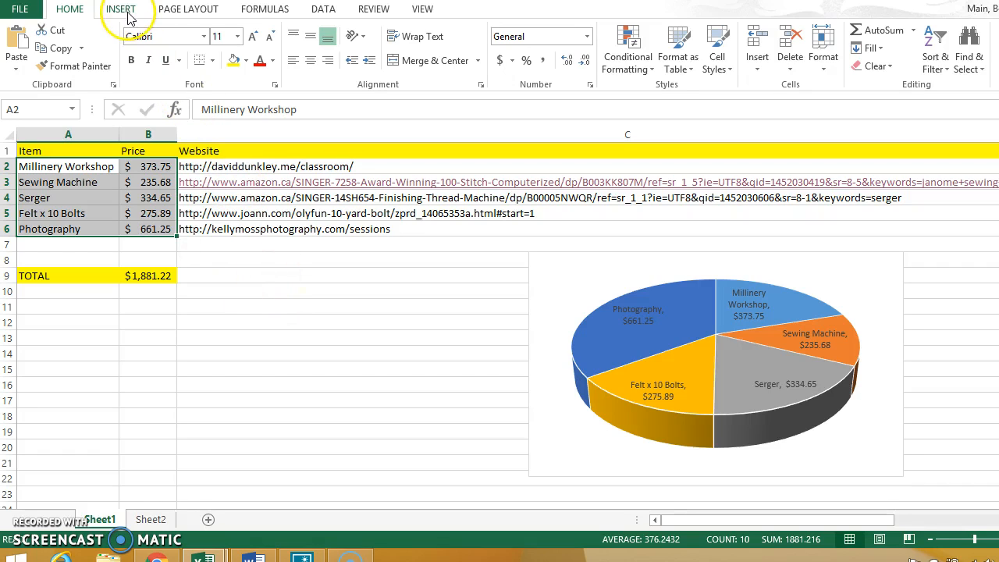
left_click(431, 69)
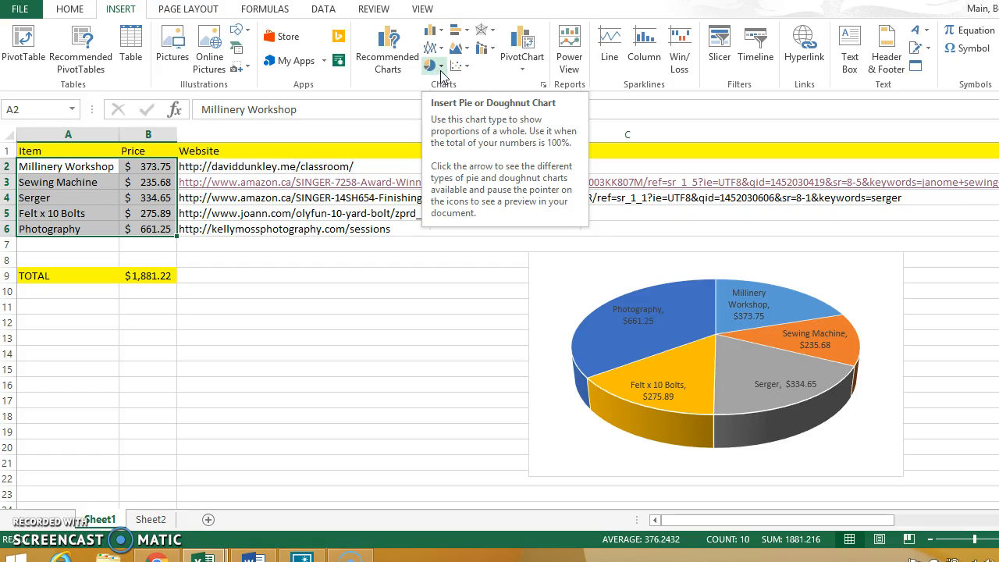
left_click(440, 67)
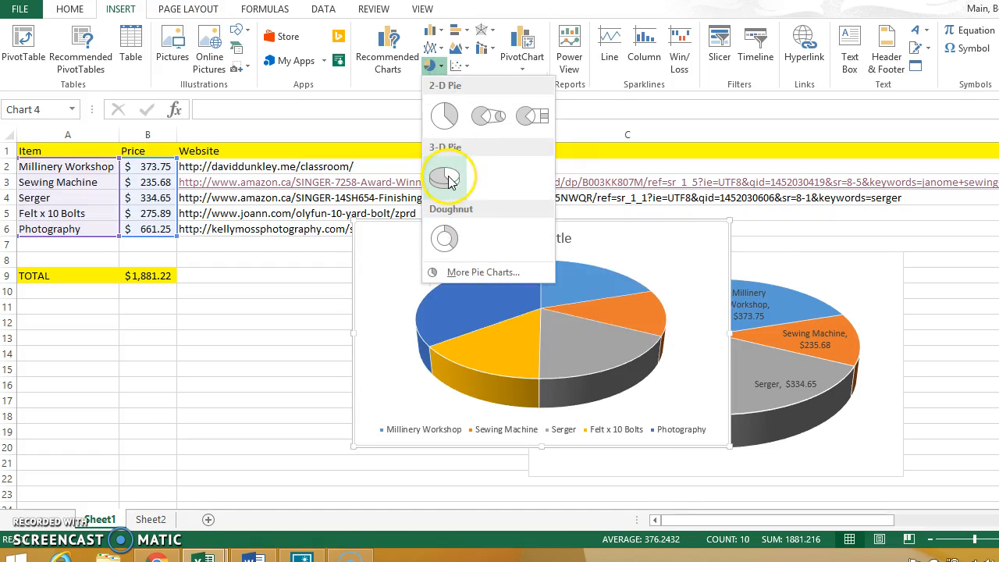
left_click(445, 129)
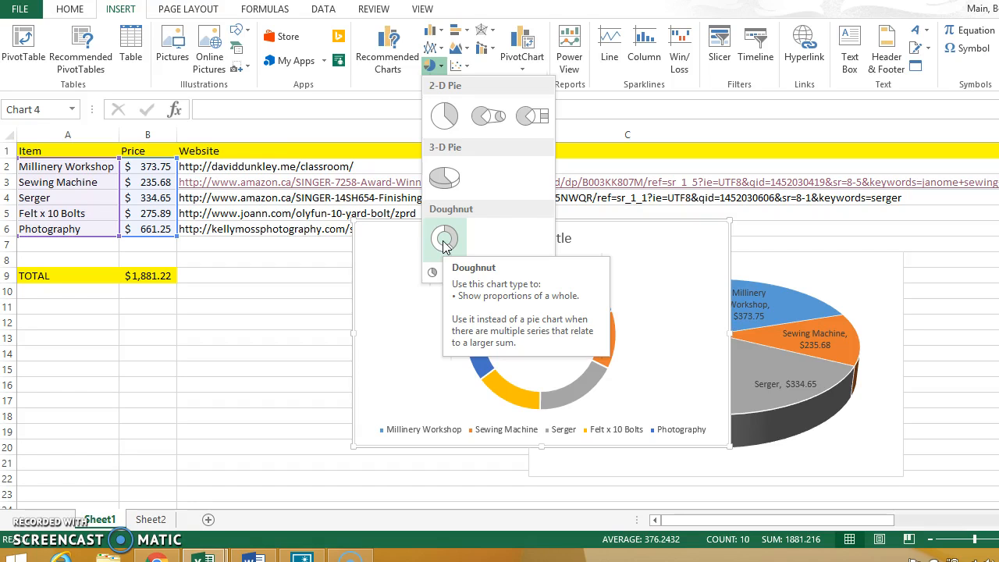
left_click(444, 180)
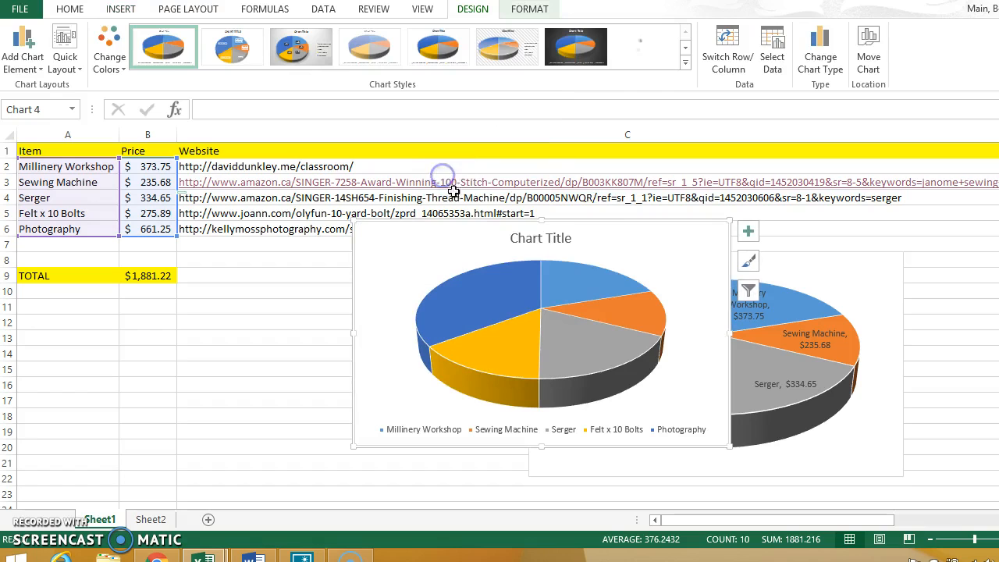
Step: Place the new pie chart at the start of column C below the website addresses, and move the old chart down past row 22
left_click_drag(601, 236, 433, 253)
left_click(580, 312)
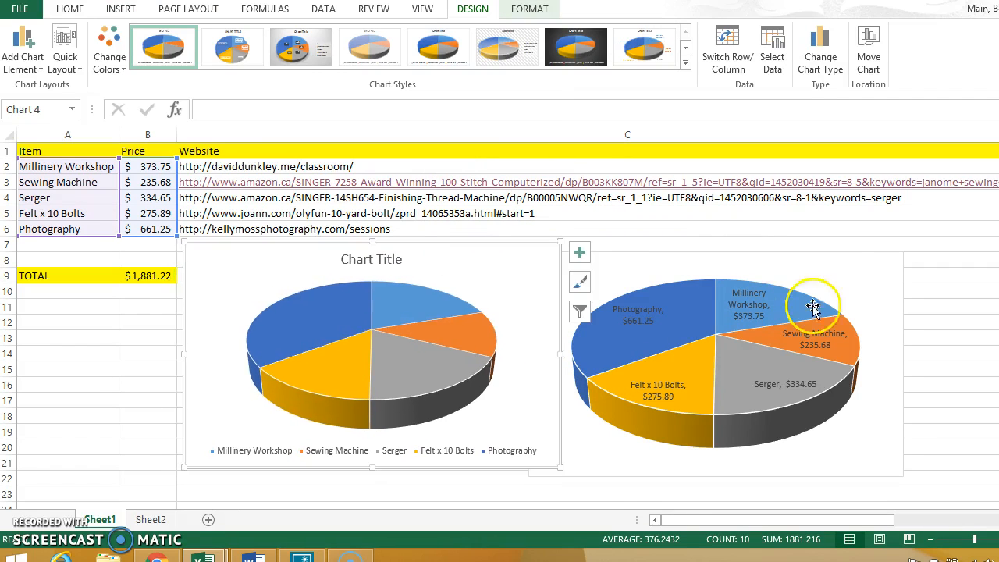
left_click_drag(839, 273, 885, 484)
scroll(992, 320, "up", 1)
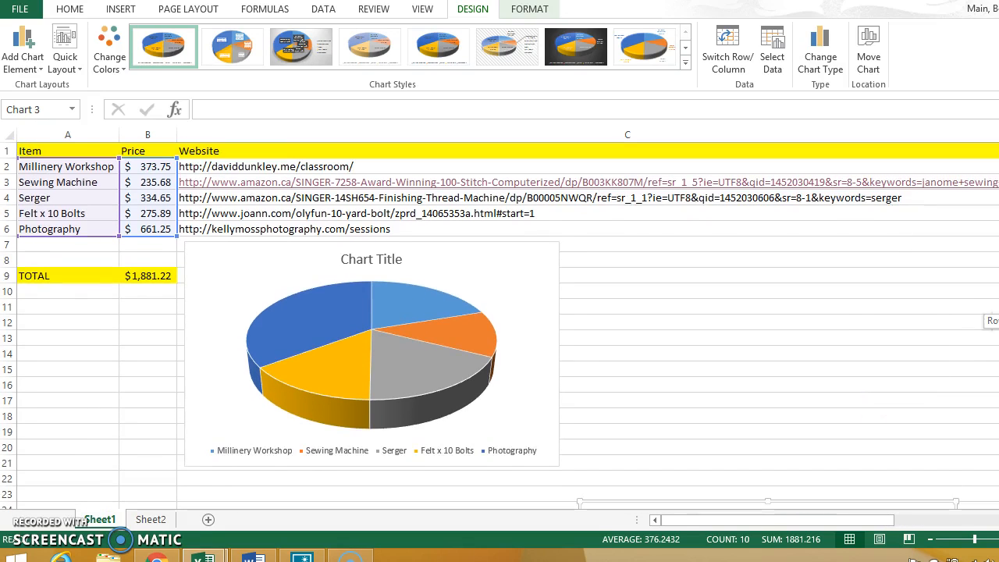
left_click_drag(475, 266, 490, 268)
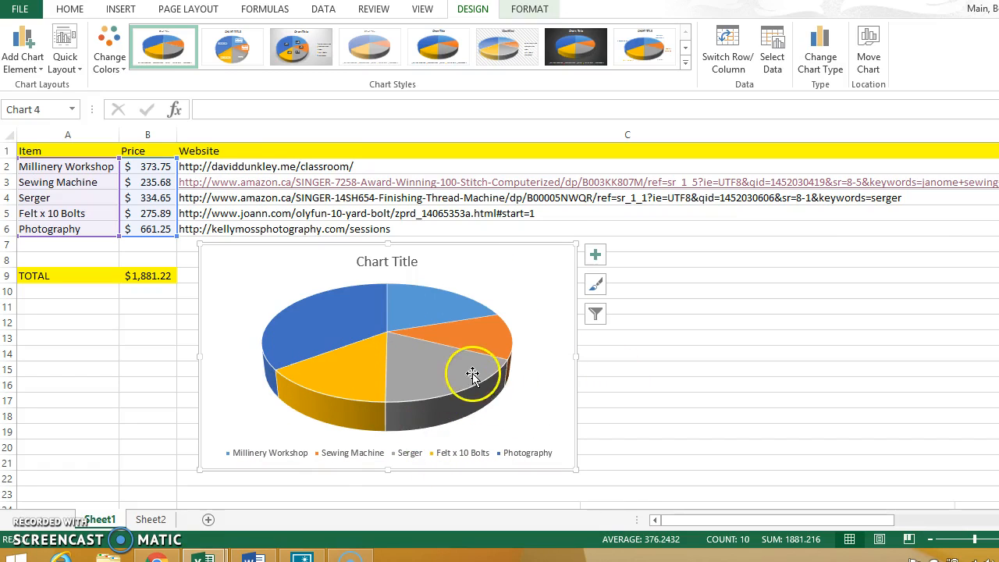
Step: Examine the item name, value and percentage behind the slices of the new pie chart
mouse_move(300, 323)
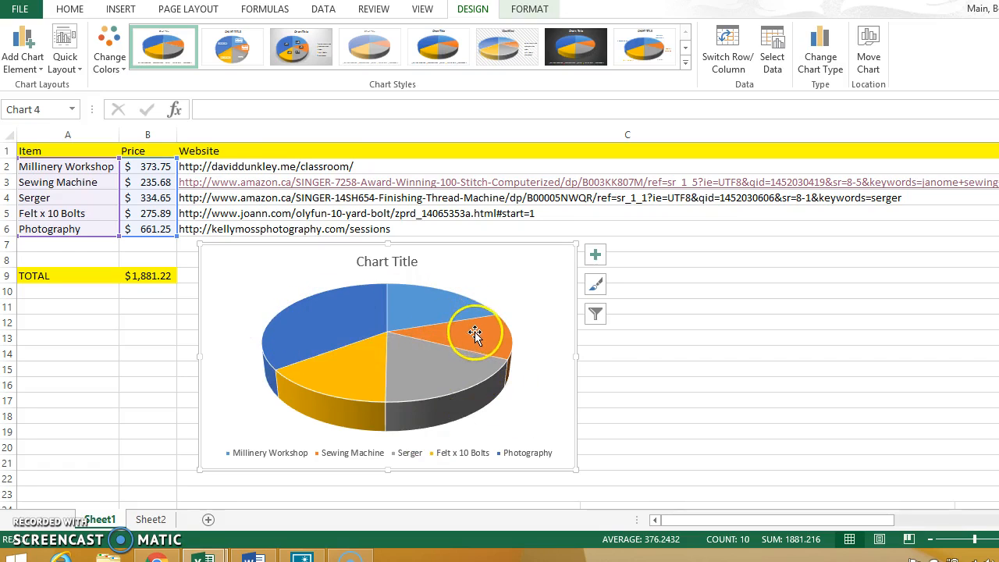
mouse_move(474, 341)
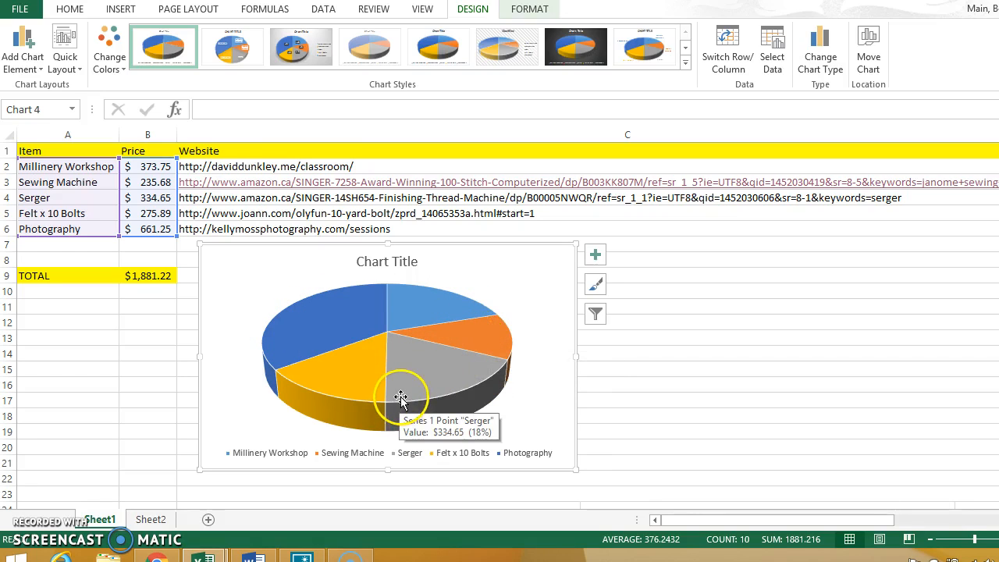
mouse_move(302, 381)
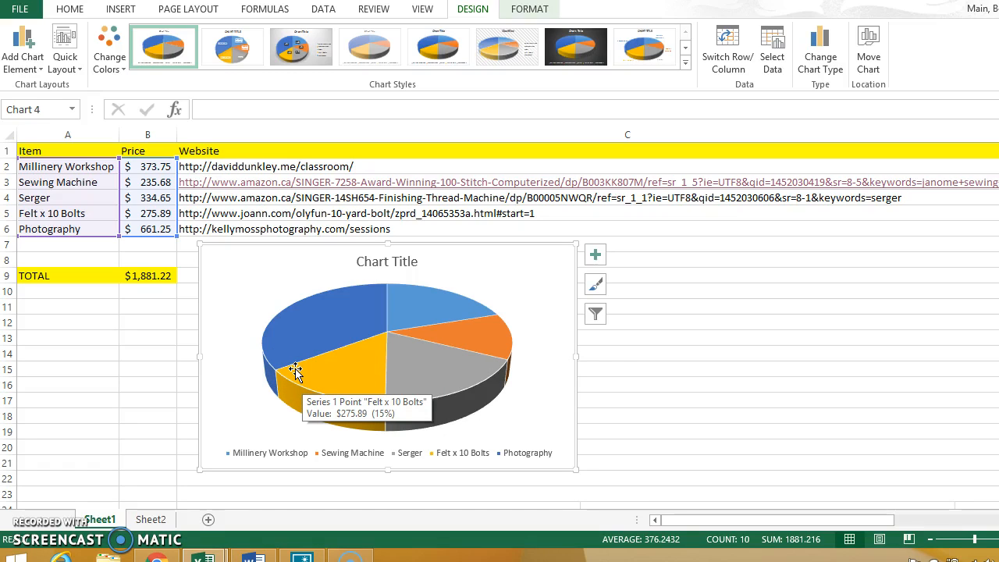
left_click(299, 362)
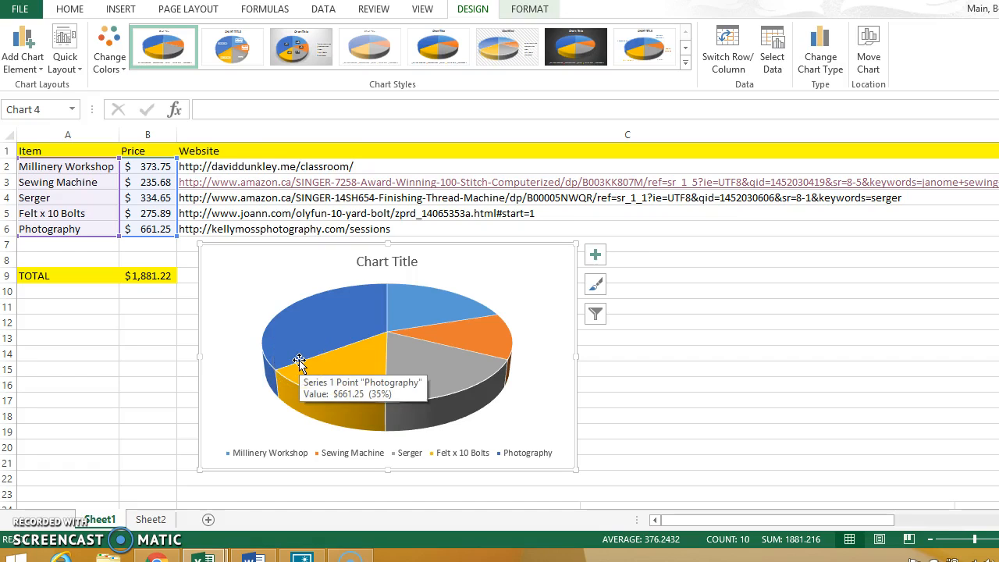
left_click(301, 358)
left_click(498, 340)
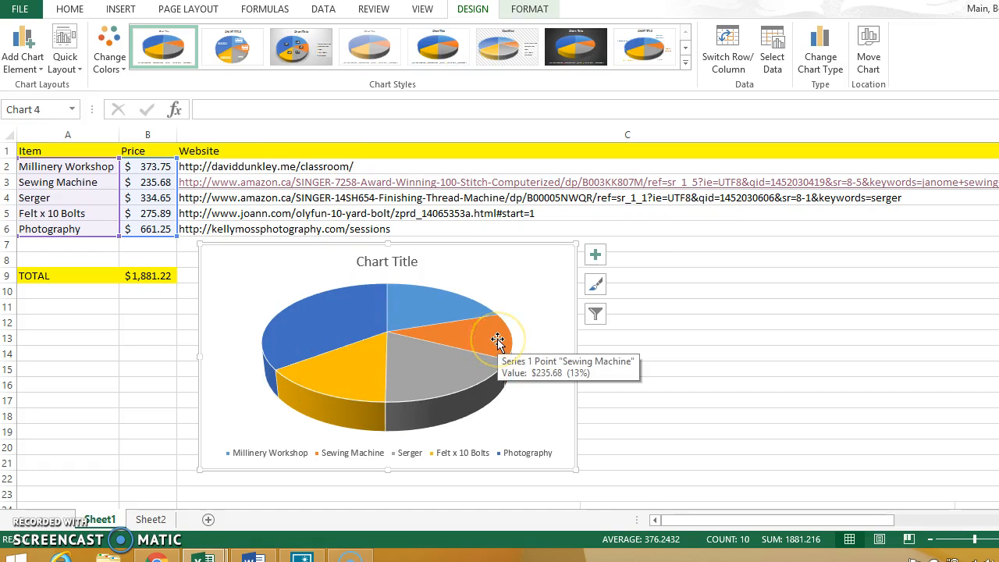
Step: Apply the quick layout that labels each slice with its item name and price, without a chart title or legend
left_click(77, 70)
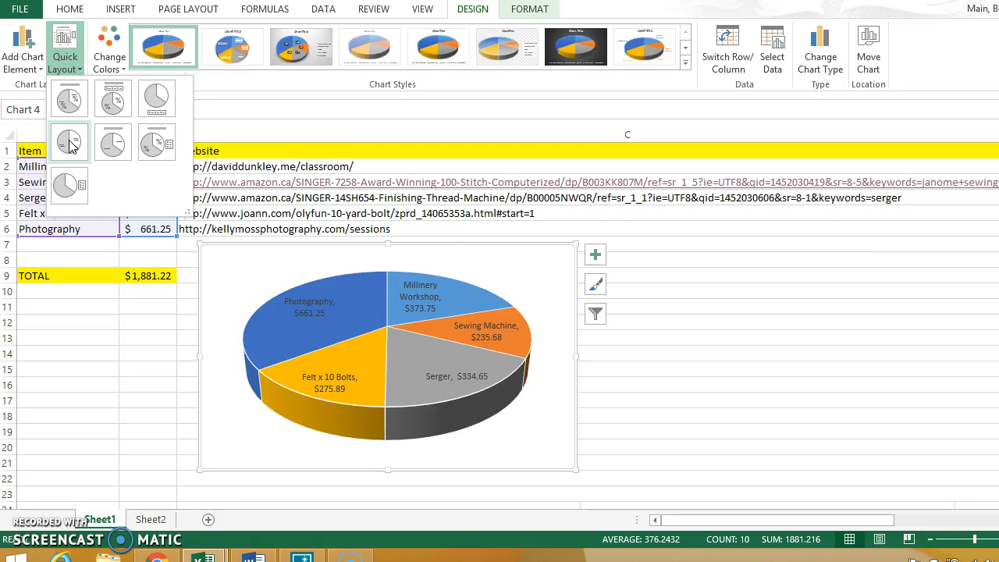
left_click(68, 146)
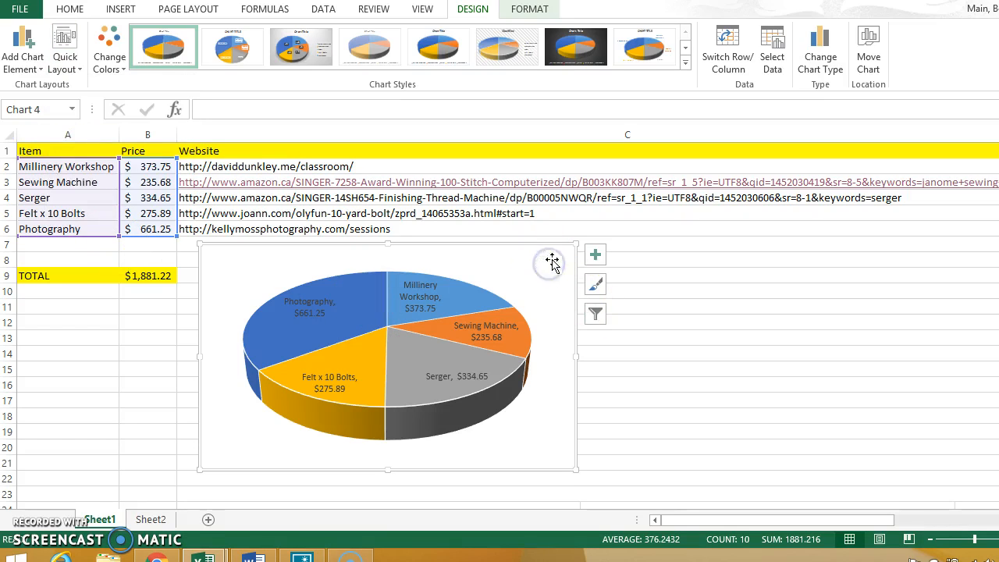
left_click(731, 309)
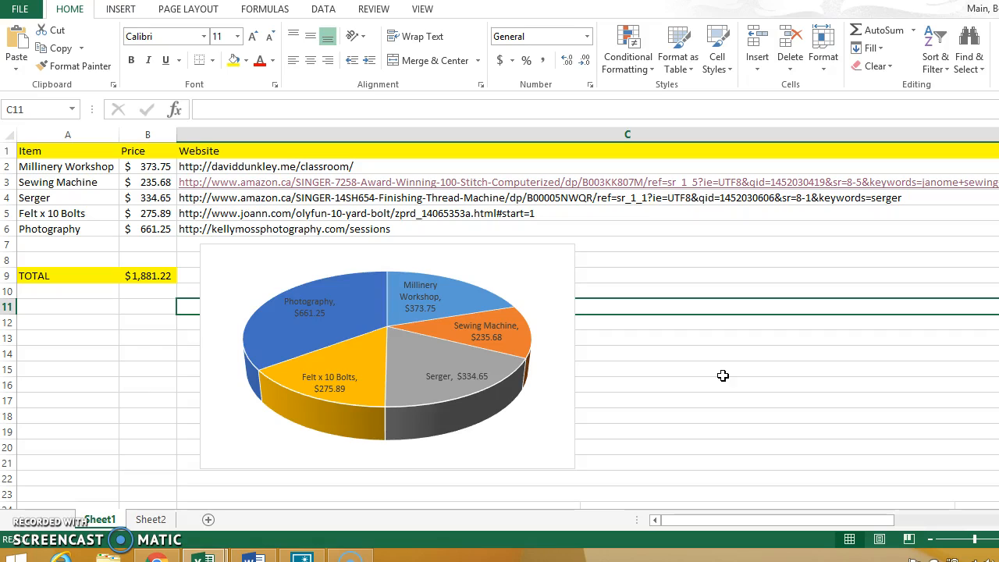
Step: Review the column headings in row 1, the items in A2:A6 and the tax-inclusive price formulas in B2:B6
left_click(76, 152)
left_click(139, 151)
left_click(206, 151)
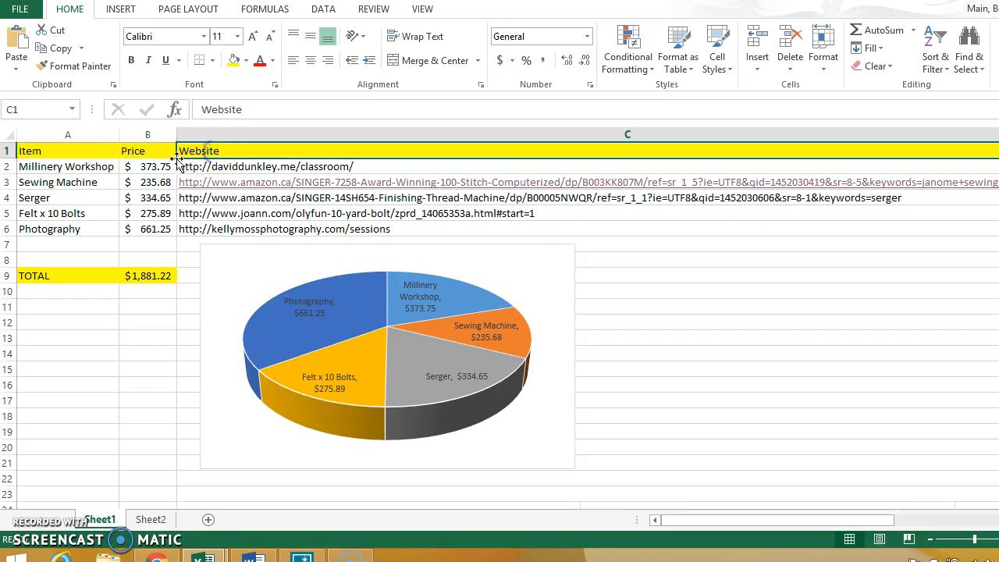
left_click_drag(83, 167, 163, 229)
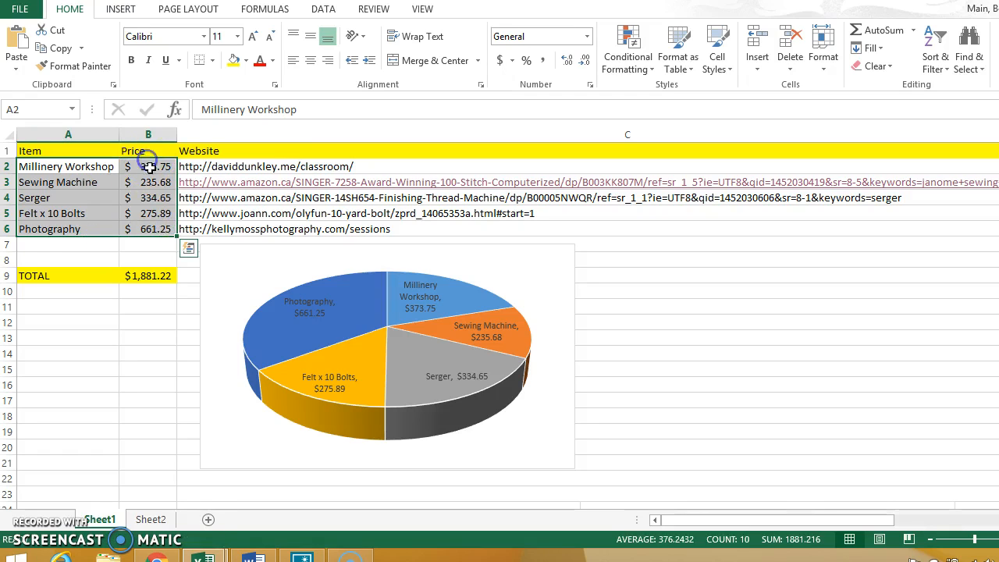
left_click(149, 166)
left_click(148, 181)
left_click(155, 199)
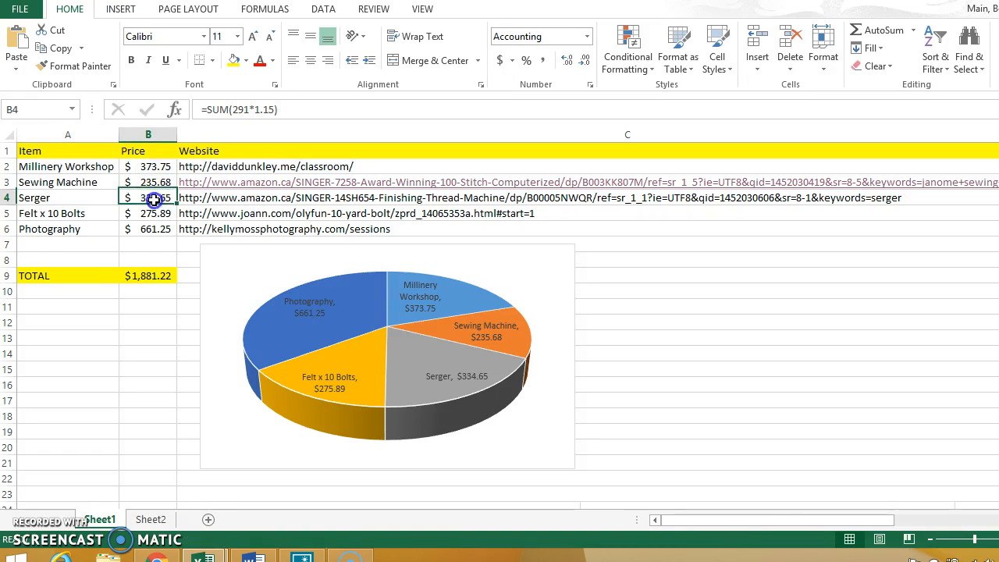
left_click(156, 213)
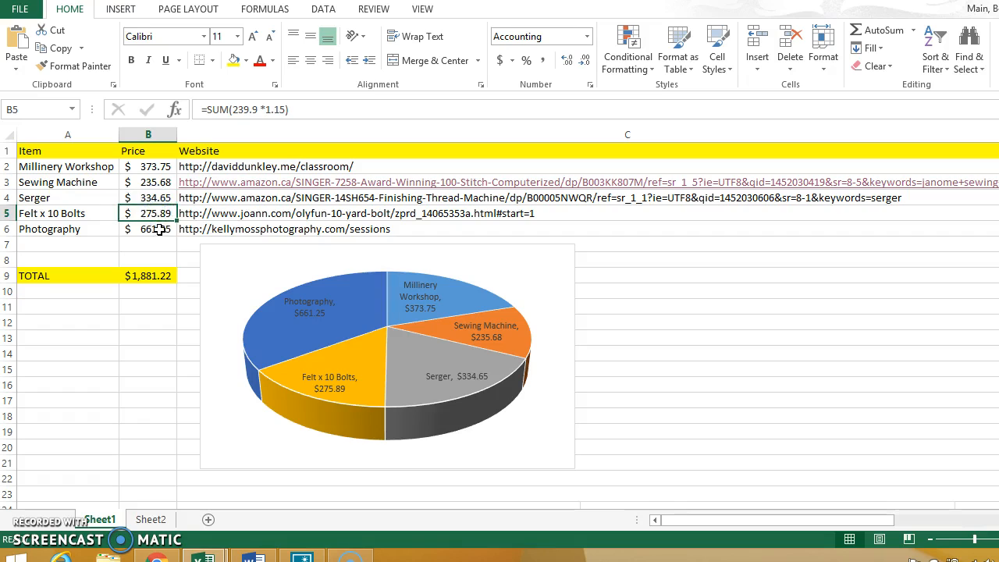
left_click(159, 229)
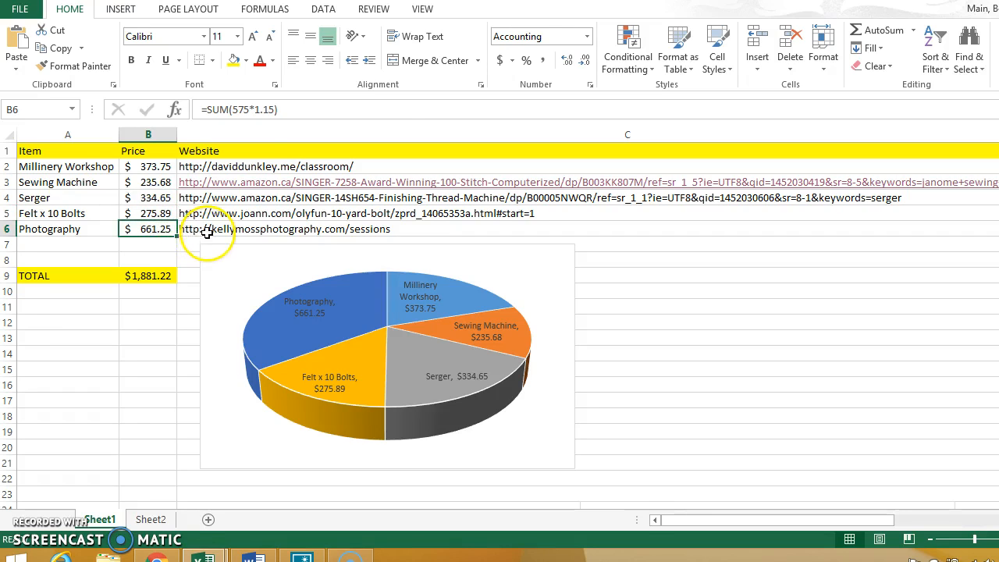
Step: Review the website addresses in C3:C6, open the Sewing Machine link to view its Amazon page, and return to the workbook
left_click(207, 229)
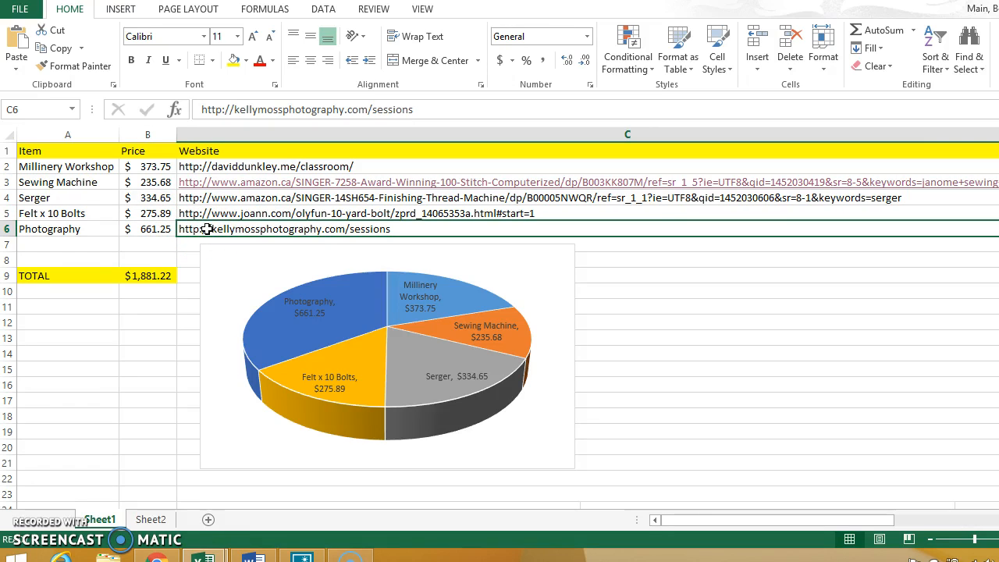
left_click(207, 212)
left_click(208, 196)
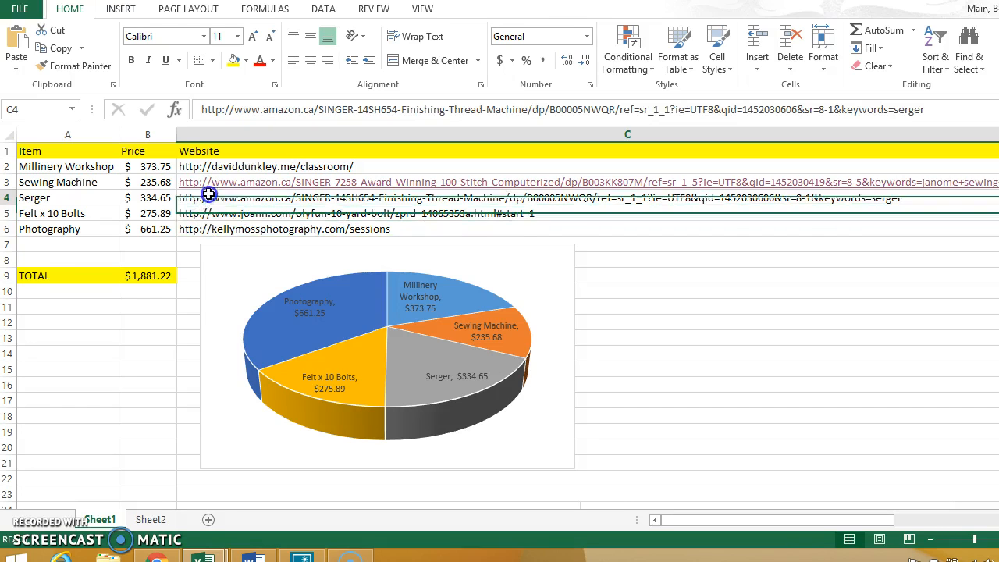
left_click(209, 182)
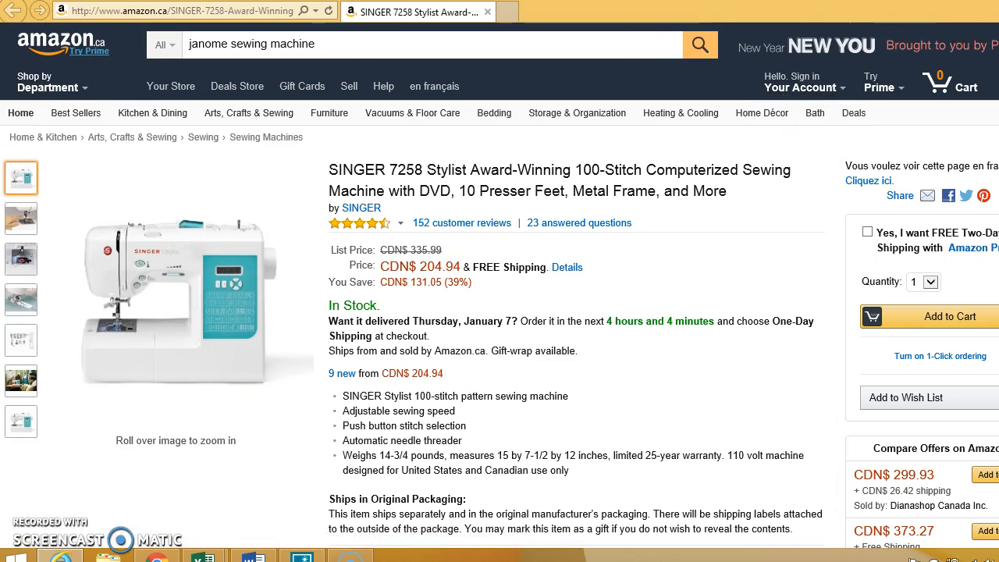
left_click(997, 1)
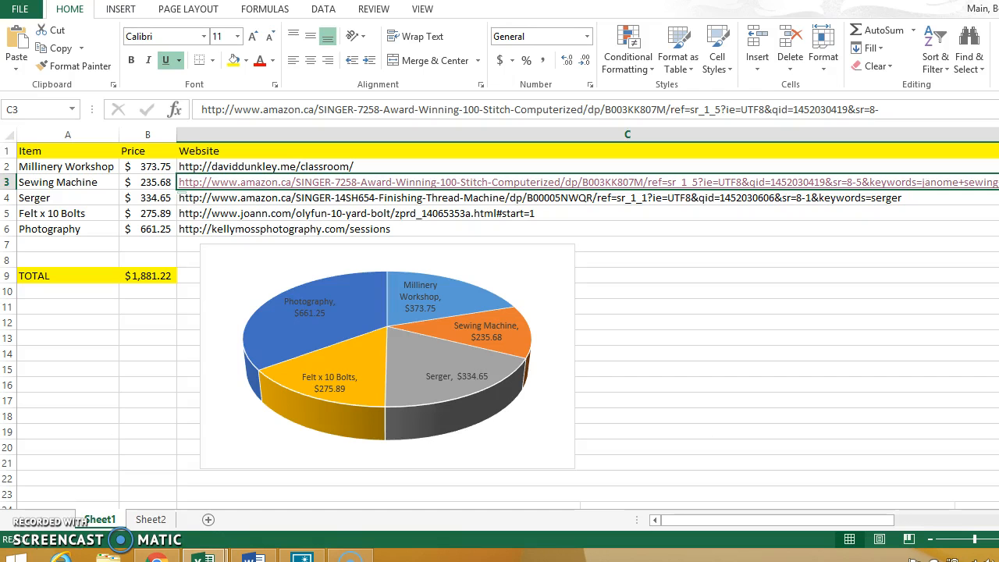
Step: Review the TOTAL label and SUM formula in A9:B9 and the labelled slices of the pie chart
left_click(84, 276)
left_click(157, 278)
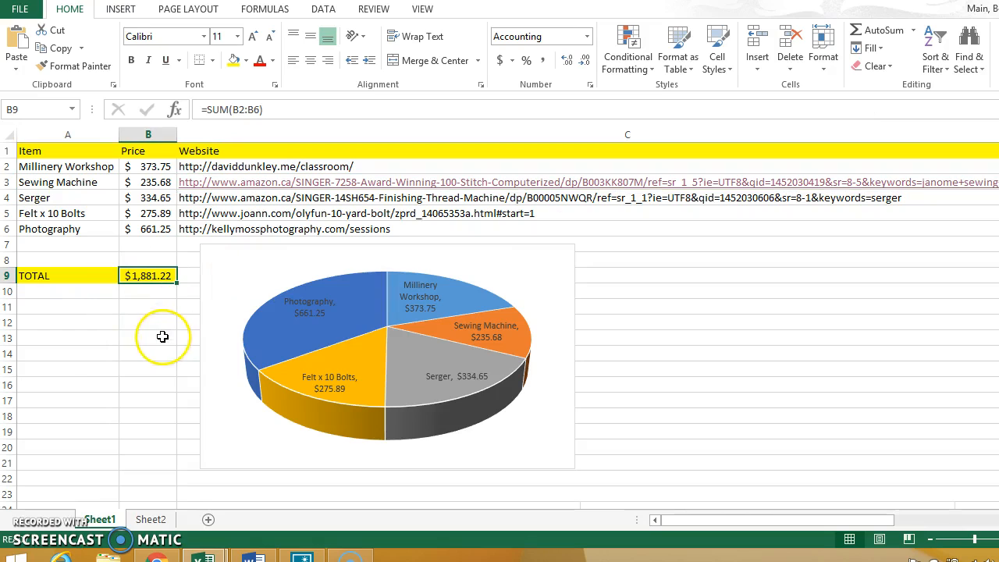
left_click(227, 319)
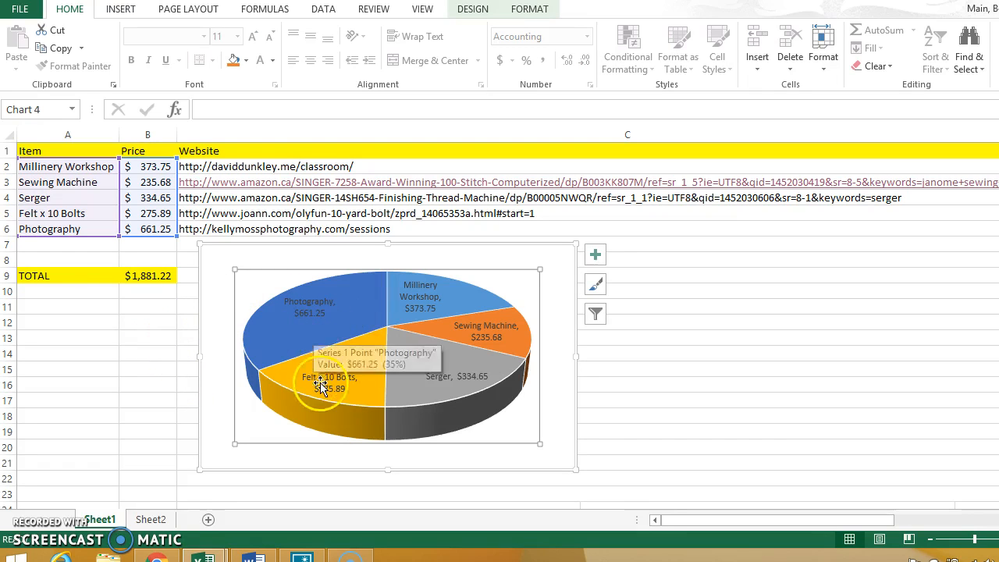
left_click(147, 336)
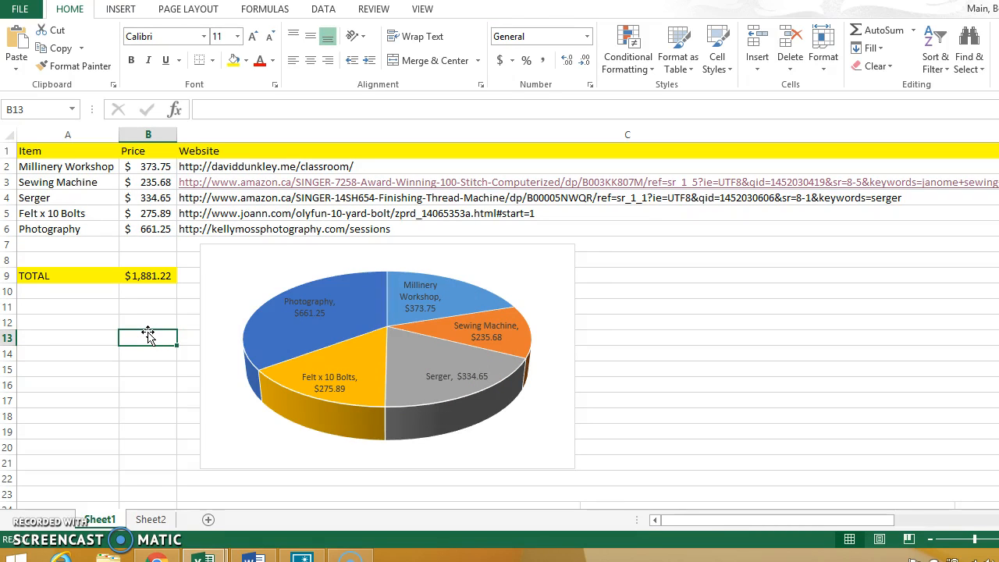